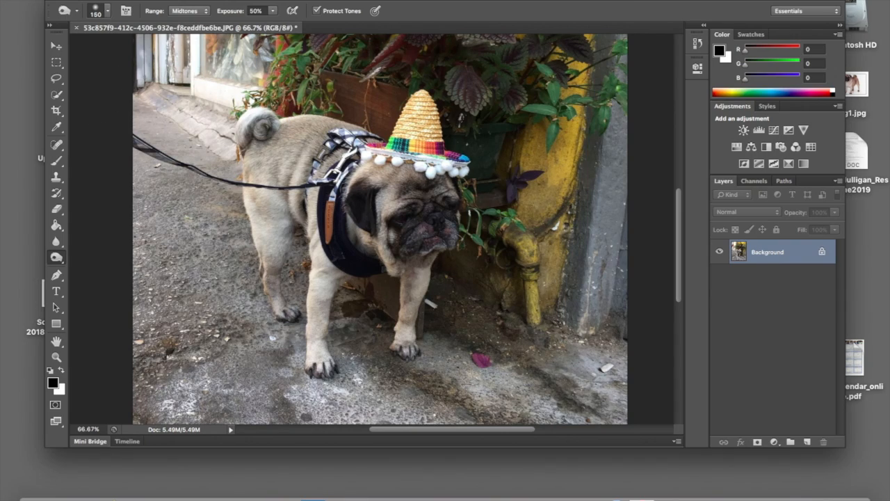
{"action": "left_click", "coordinate": [108, 3]}
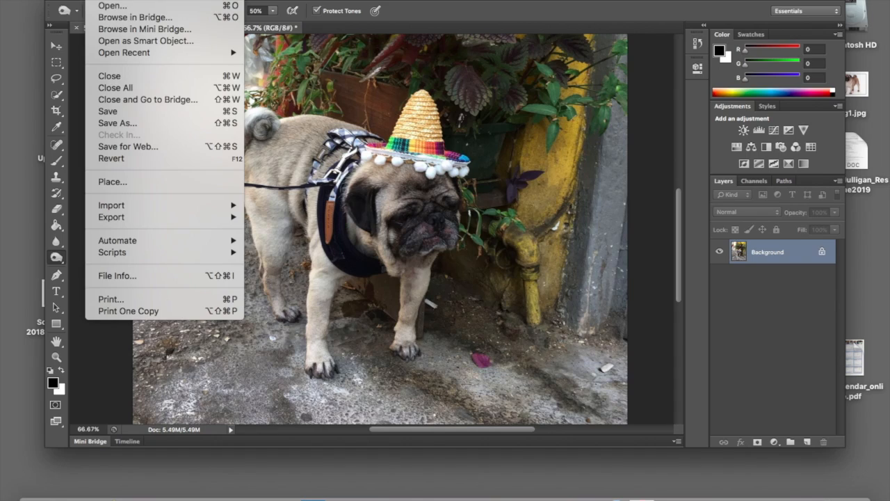
{"action": "left_click", "coordinate": [107, 1]}
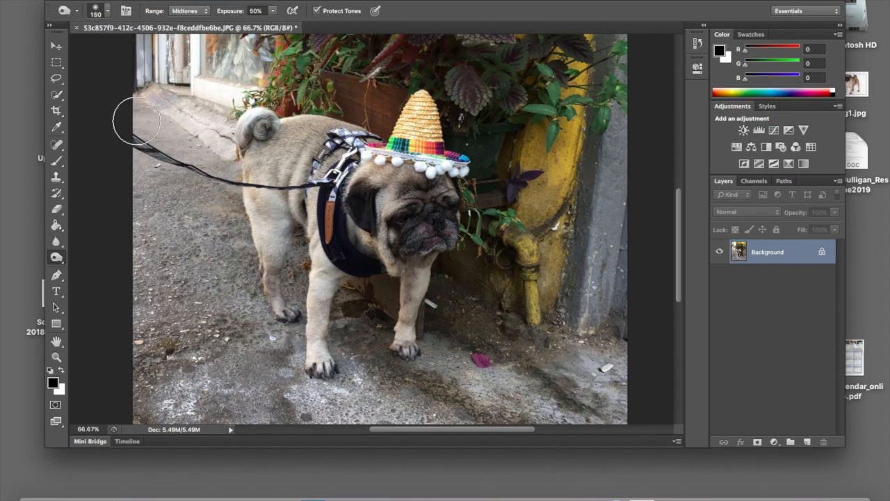
Open the Filter Gallery for the pug photo and choose the Artistic Cutout filter
{"action": "left_click", "coordinate": [286, 1]}
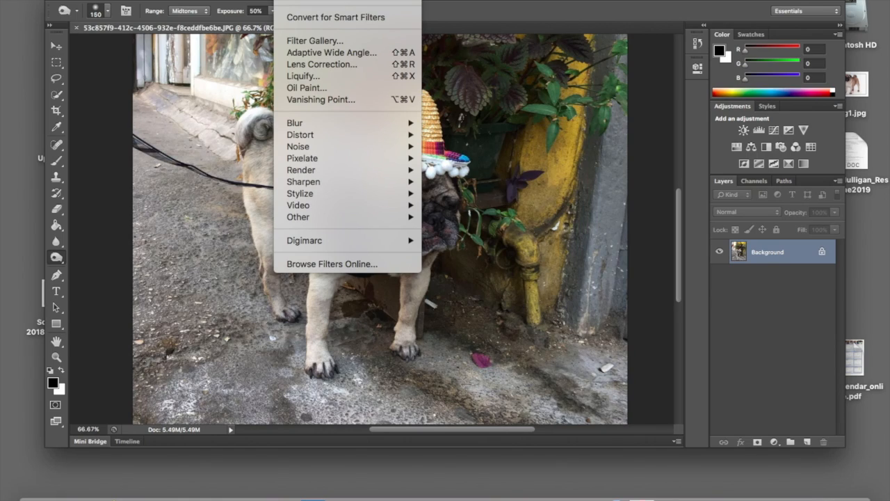
{"action": "left_click", "coordinate": [343, 44]}
{"action": "left_click_drag", "start_coordinate": [313, 344], "coordinate": [228, 38]}
{"action": "left_click_drag", "start_coordinate": [230, 240], "coordinate": [244, 219]}
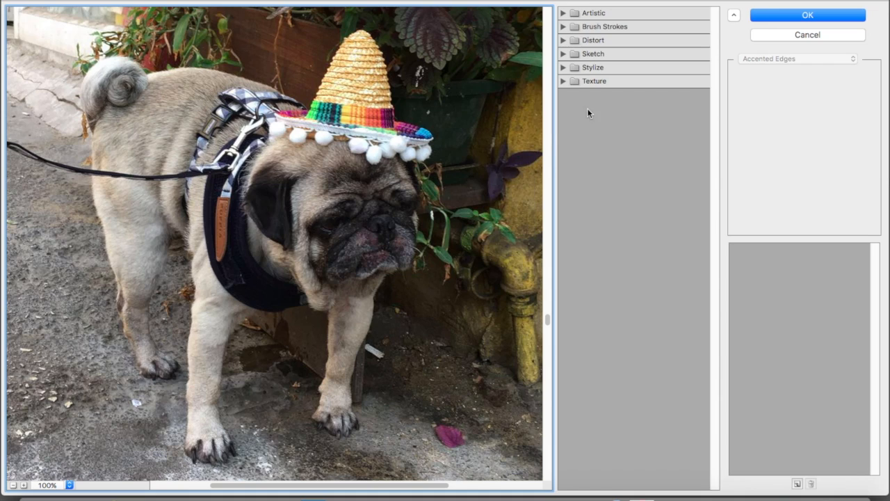
{"action": "left_click", "coordinate": [562, 15]}
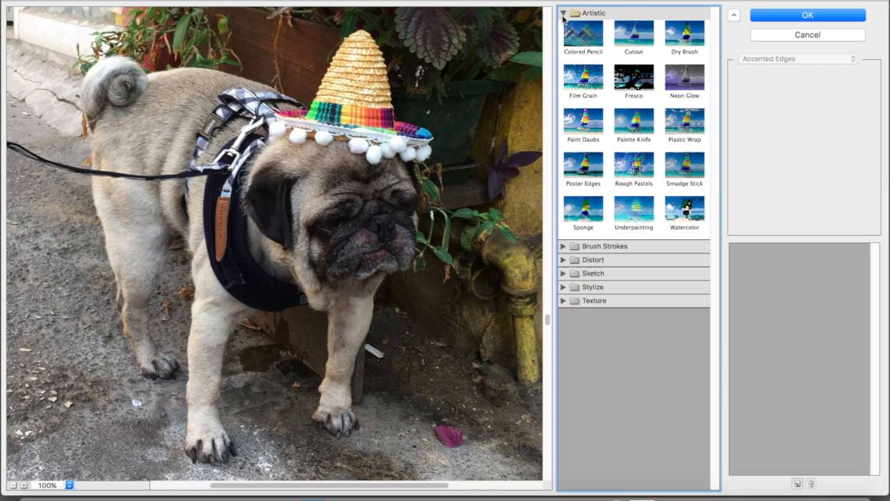
{"action": "left_click", "coordinate": [633, 55]}
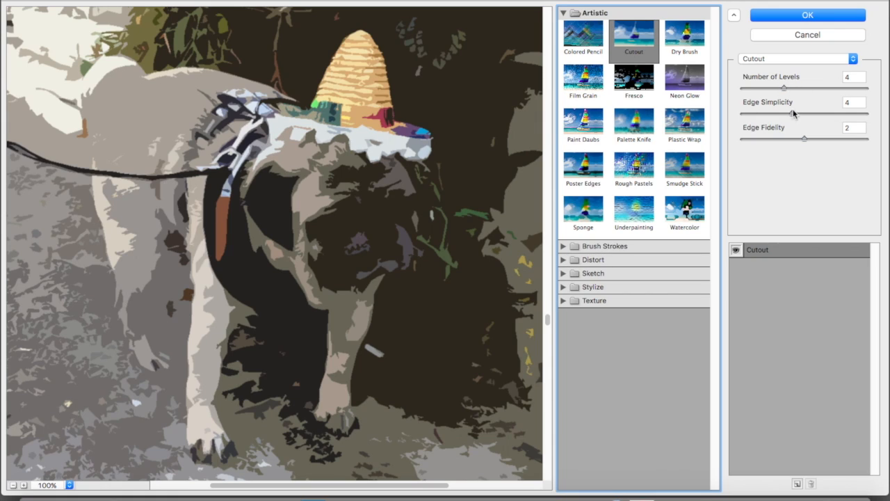
Set the Cutout filter's Edge Fidelity to 1 and Edge Simplicity to 0
{"action": "left_click_drag", "start_coordinate": [804, 138], "coordinate": [729, 155]}
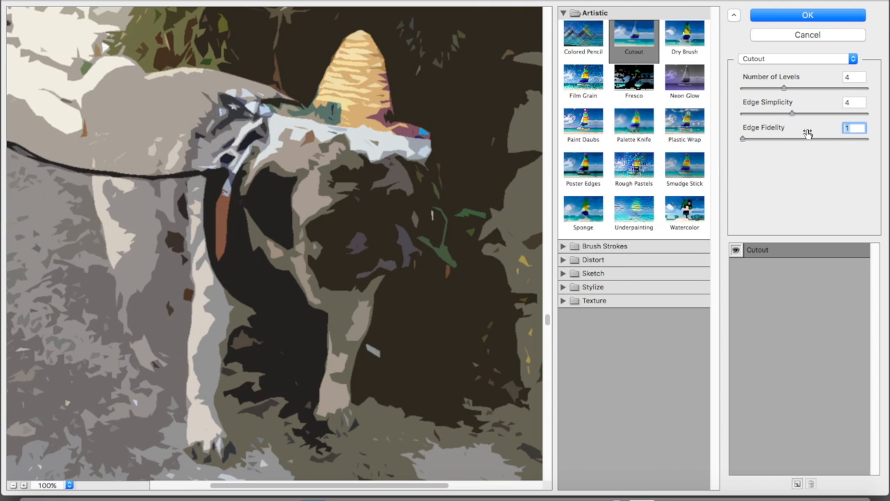
{"action": "left_click", "coordinate": [791, 114]}
{"action": "left_click_drag", "start_coordinate": [790, 113], "coordinate": [741, 115]}
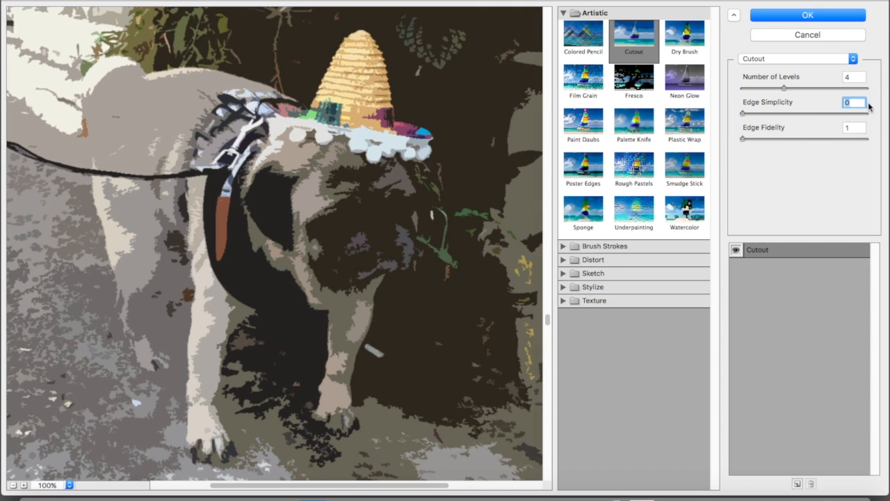
Try the Cutout filter's Number of Levels at 2 and 3, ending at 3
{"action": "left_click_drag", "start_coordinate": [783, 89], "coordinate": [769, 89]}
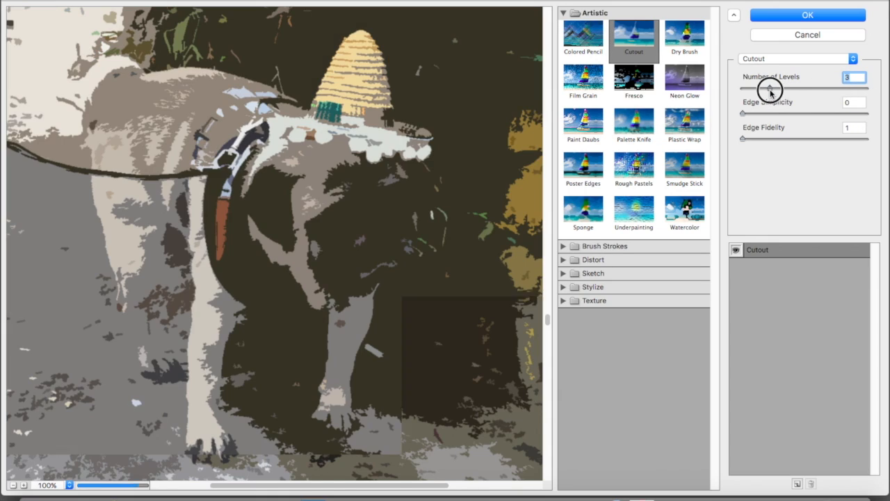
{"action": "key", "text": "Down"}
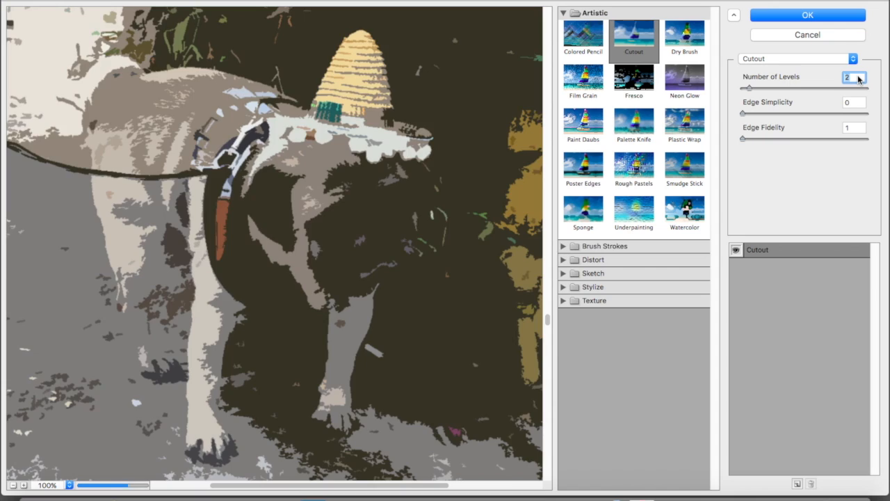
{"action": "key", "text": "Up"}
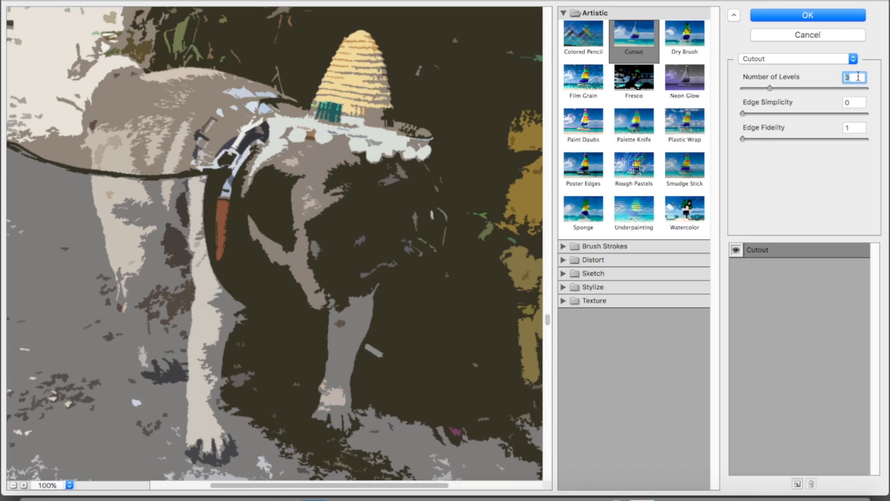
Compare higher Edge Simplicity values for the Cutout filter and settle on 2
{"action": "left_click", "coordinate": [855, 103]}
{"action": "key", "text": "Up"}
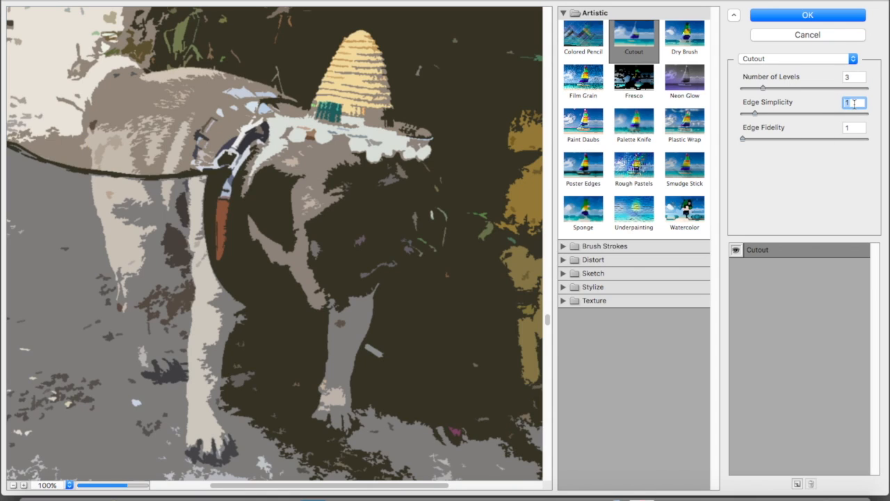
{"action": "key", "text": "Up"}
{"action": "key", "text": "Up"}
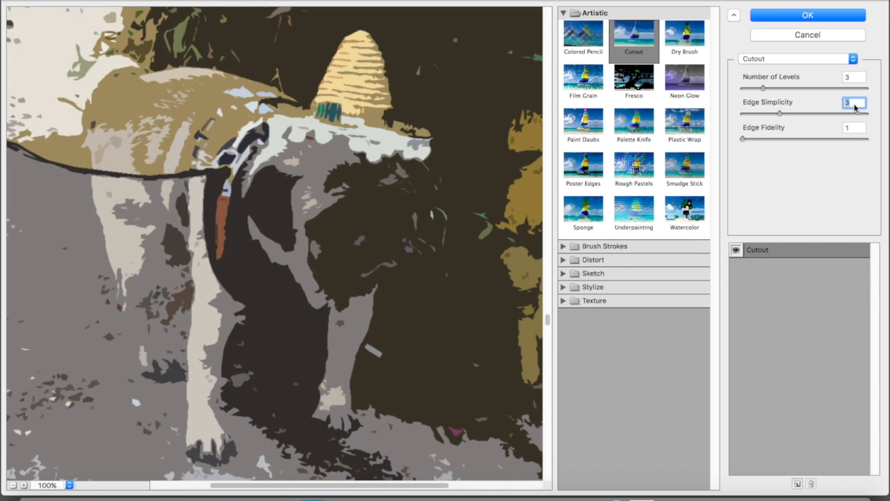
{"action": "key", "text": "Up"}
{"action": "key", "text": "Down"}
{"action": "key", "text": "Down"}
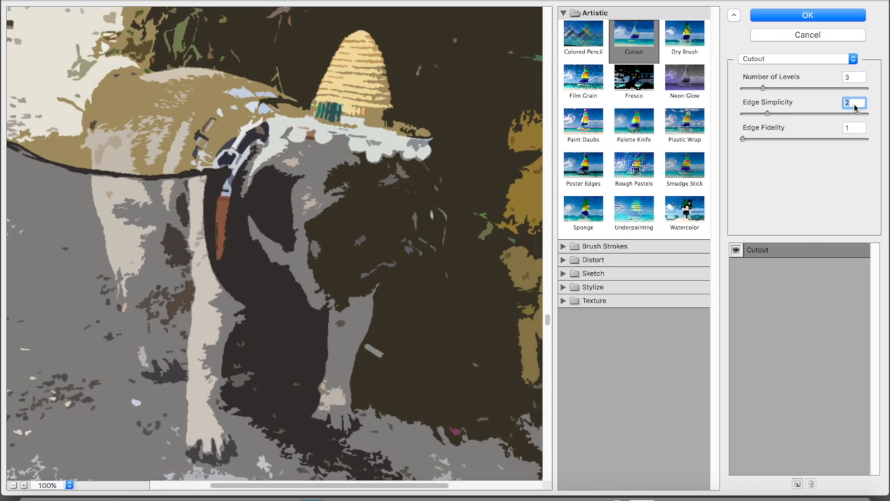
Preview the Cutout effect with Edge Fidelity at 2, and return the value to 1
{"action": "left_click", "coordinate": [854, 128]}
{"action": "key", "text": "Up"}
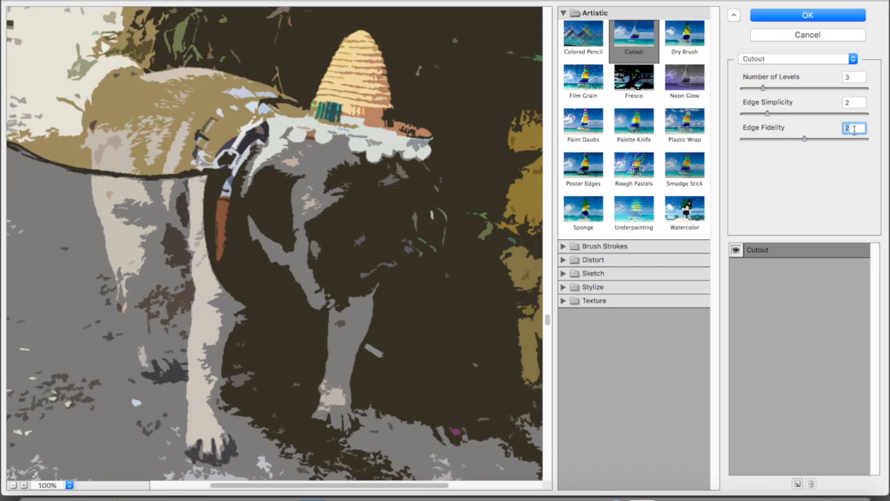
{"action": "key", "text": "Down"}
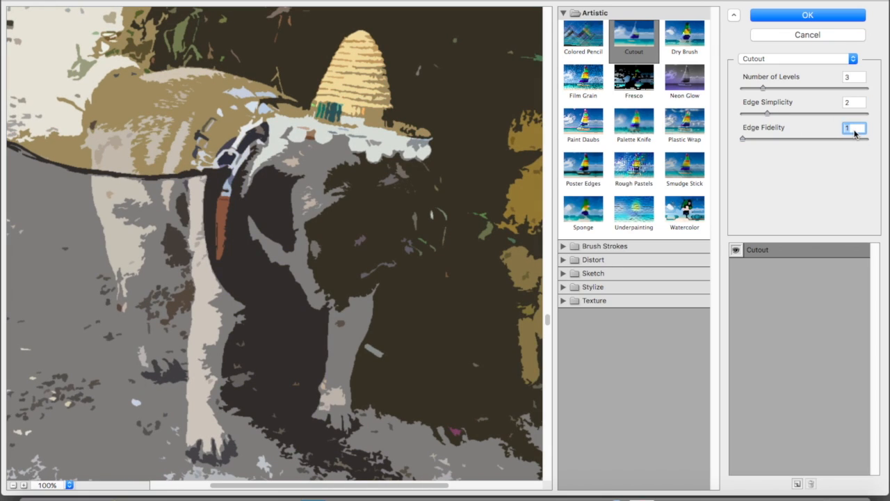
Compare Number of Levels values between 2 and 6 for the Cutout filter and settle on 5
{"action": "left_click", "coordinate": [853, 80]}
{"action": "key", "text": "Down"}
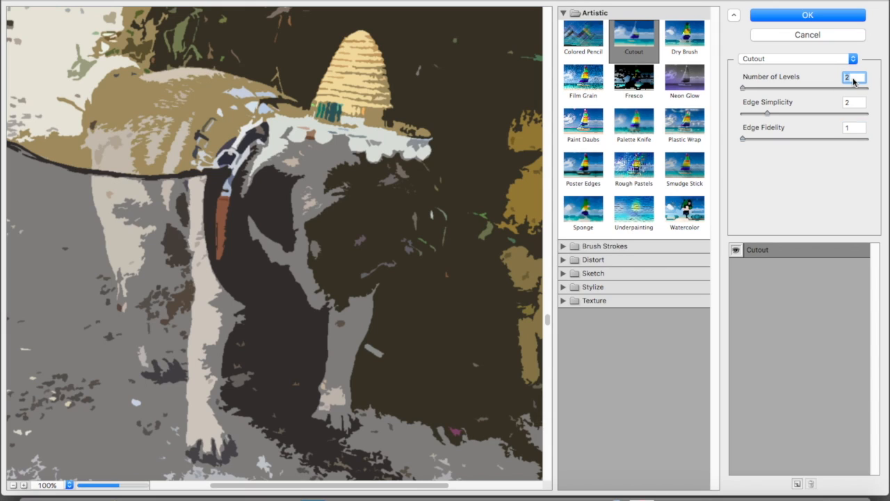
{"action": "key", "text": "Up"}
{"action": "key", "text": "Up"}
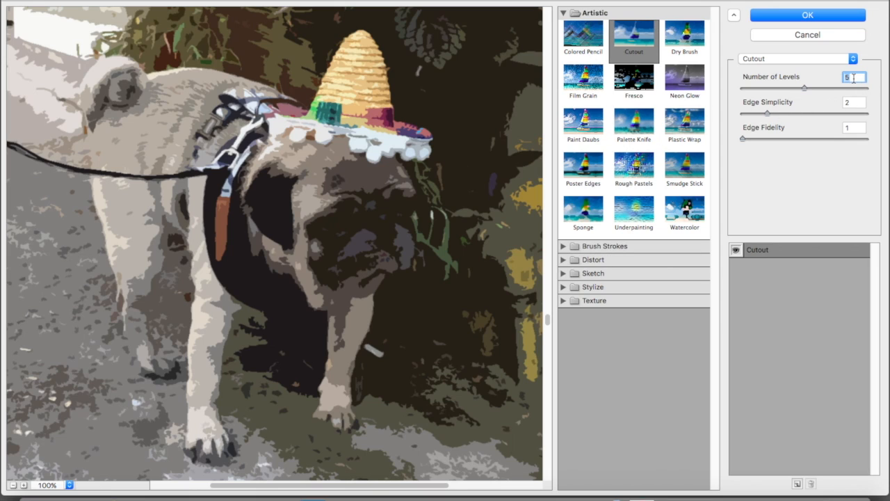
{"action": "key", "text": "Up"}
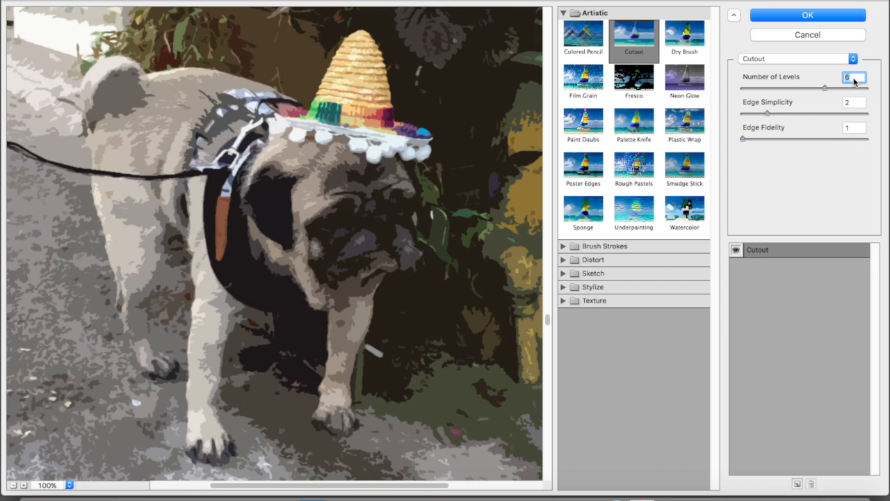
{"action": "key", "text": "Down"}
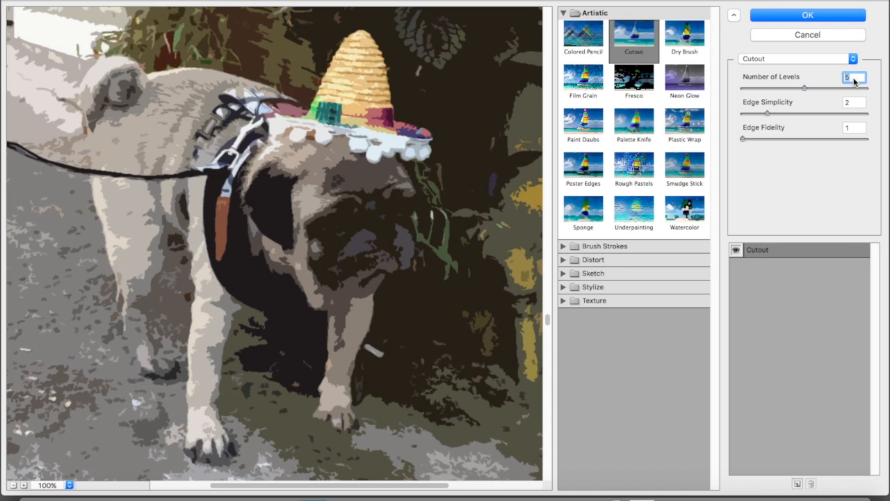
{"action": "key", "text": "Up"}
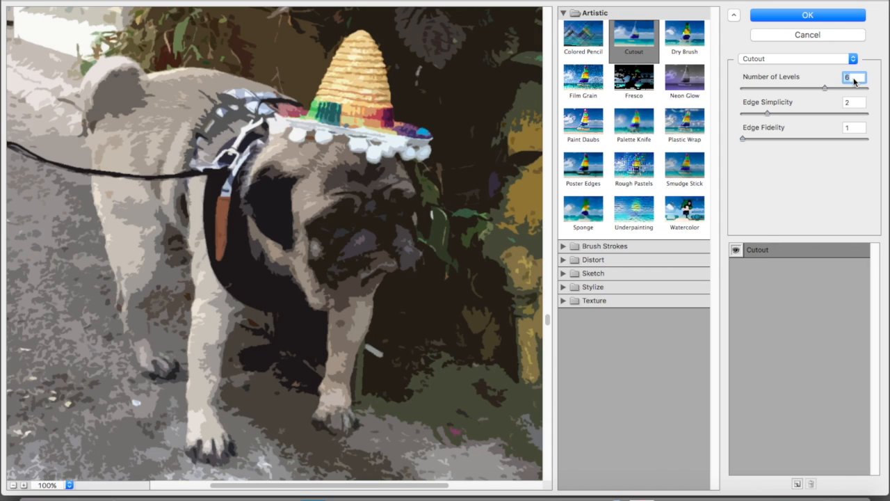
{"action": "key", "text": "Down"}
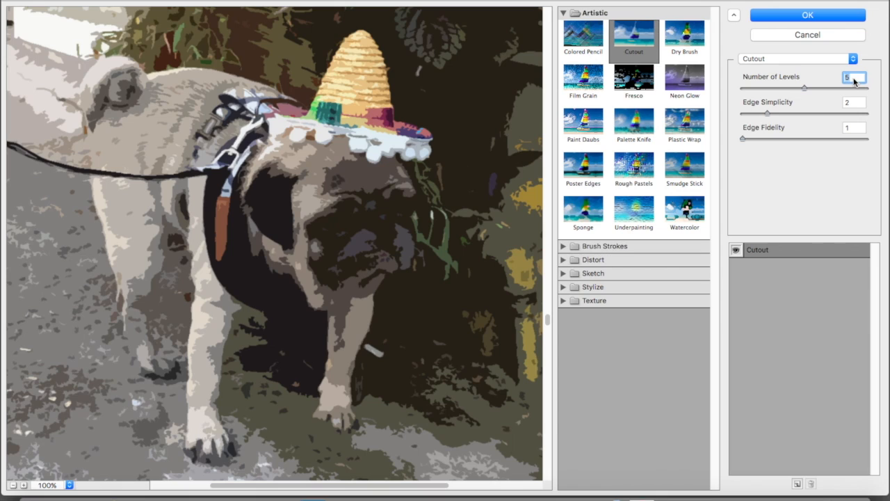
Preview Edge Simplicity at 3, 4 and 1 with the five-level Cutout, and return it to 2
{"action": "left_click", "coordinate": [855, 103]}
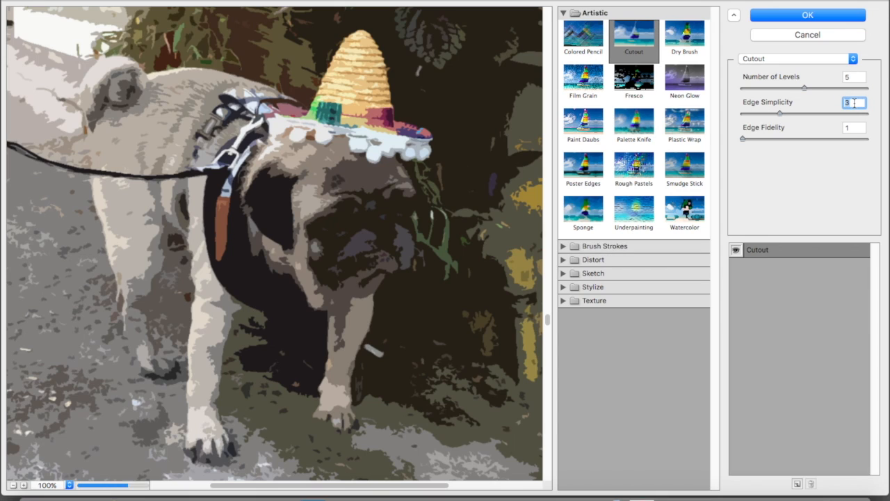
{"action": "key", "text": "Up"}
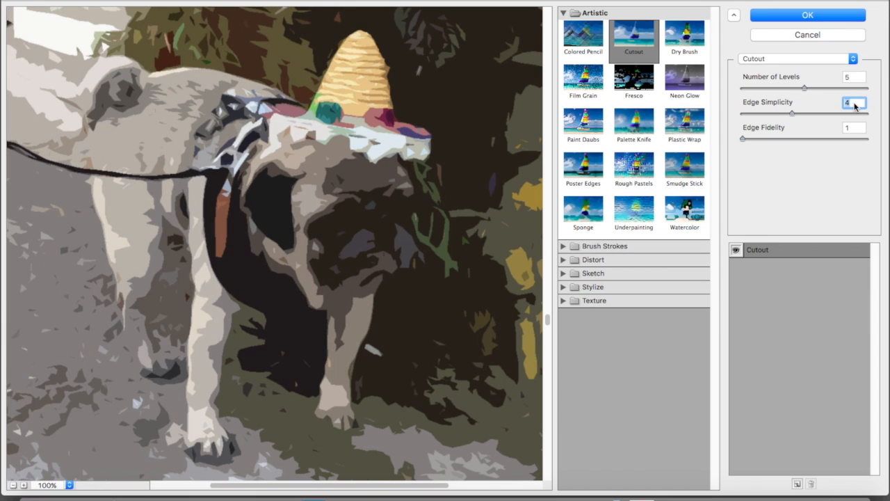
{"action": "key", "text": "Down"}
{"action": "key", "text": "Down"}
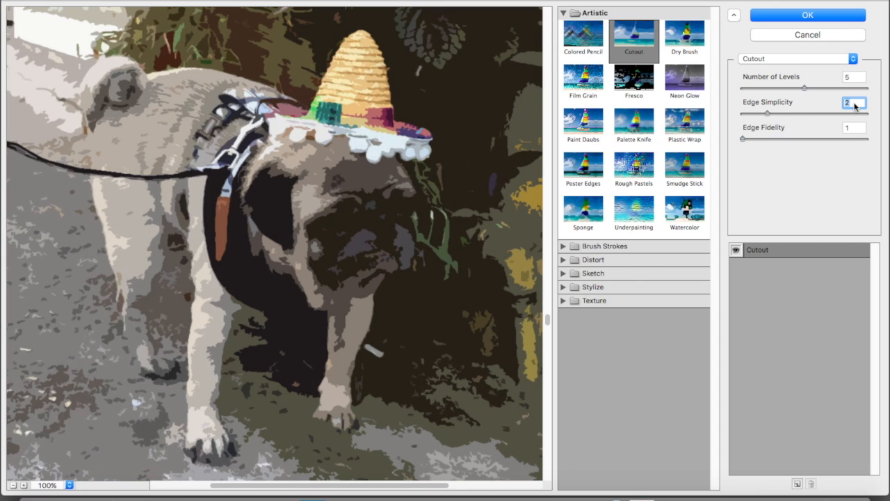
{"action": "key", "text": "Down"}
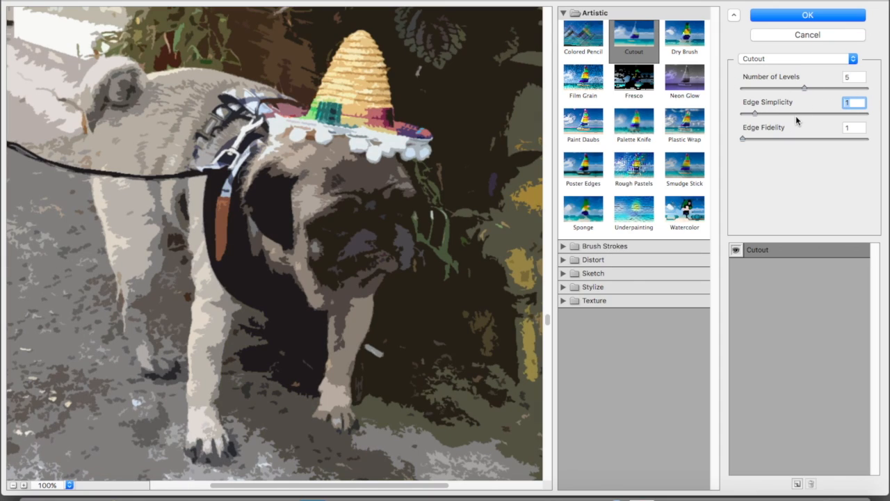
{"action": "key", "text": "Up"}
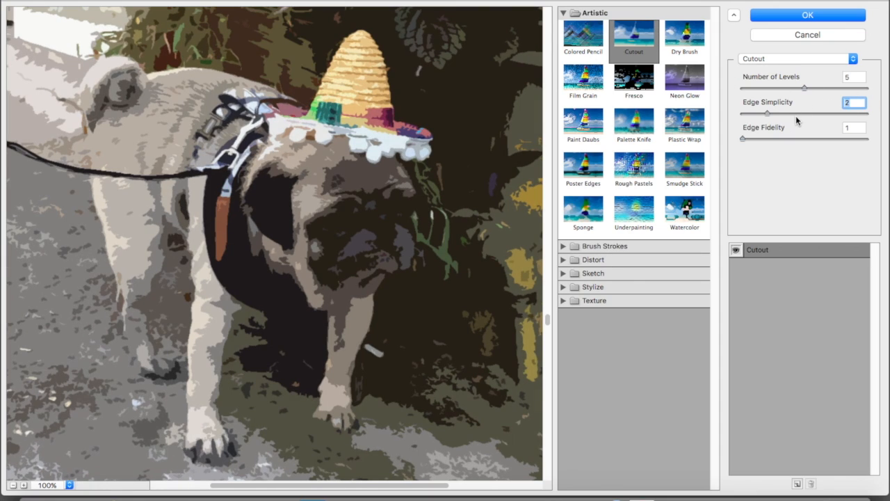
Preview Edge Fidelity at 3, return it to 1, and apply the Cutout filter to the photo
{"action": "left_click", "coordinate": [853, 125]}
{"action": "key", "text": "Up"}
{"action": "key", "text": "Up"}
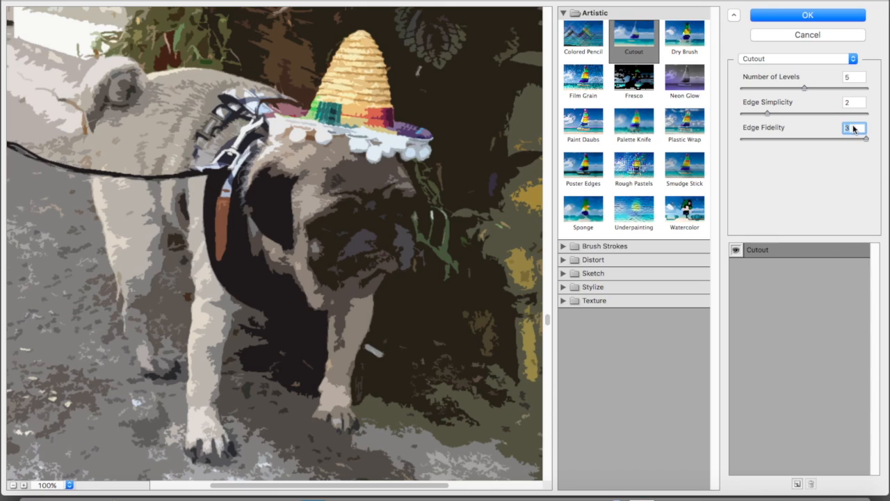
{"action": "key", "text": "Down"}
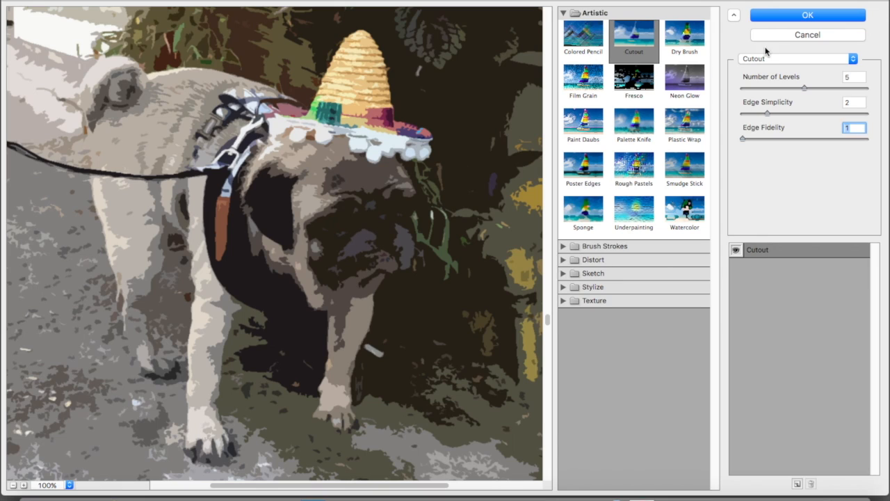
{"action": "left_click", "coordinate": [806, 16]}
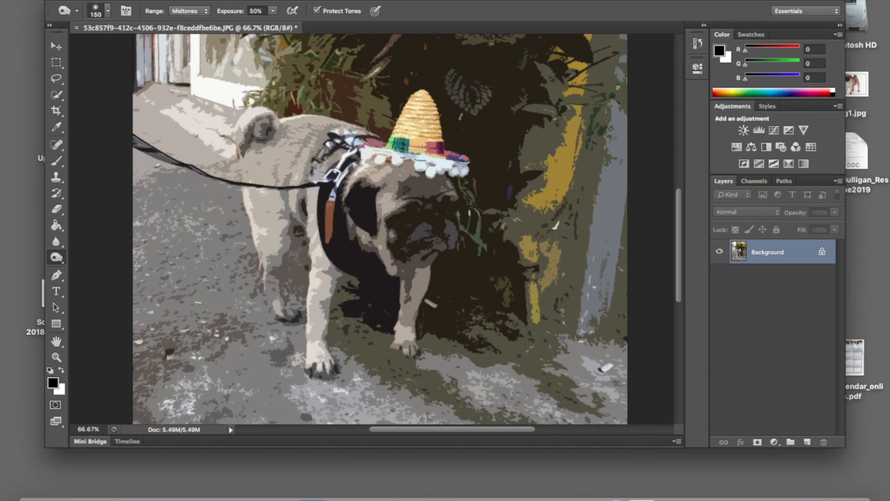
Save the filtered photo to the Desktop as a maximum-quality (12) JPEG named with the author's full name followed by "-pugBase"
{"action": "left_click", "coordinate": [96, 0]}
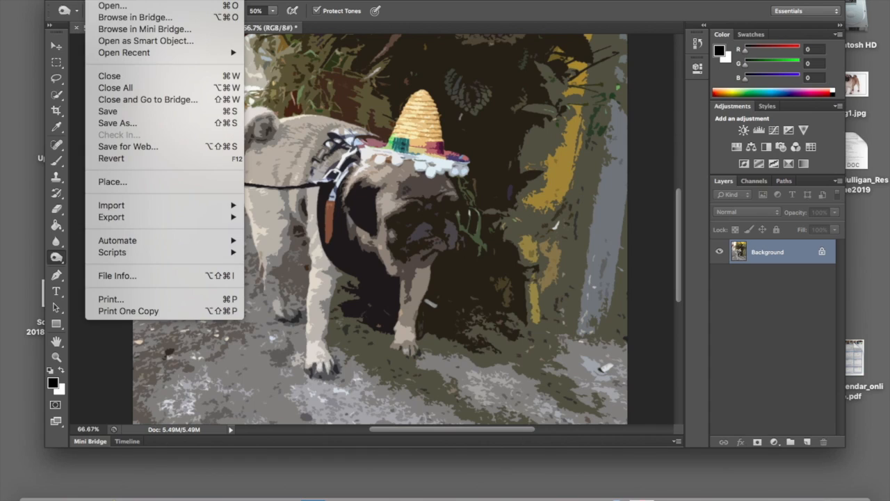
{"action": "left_click", "coordinate": [132, 124]}
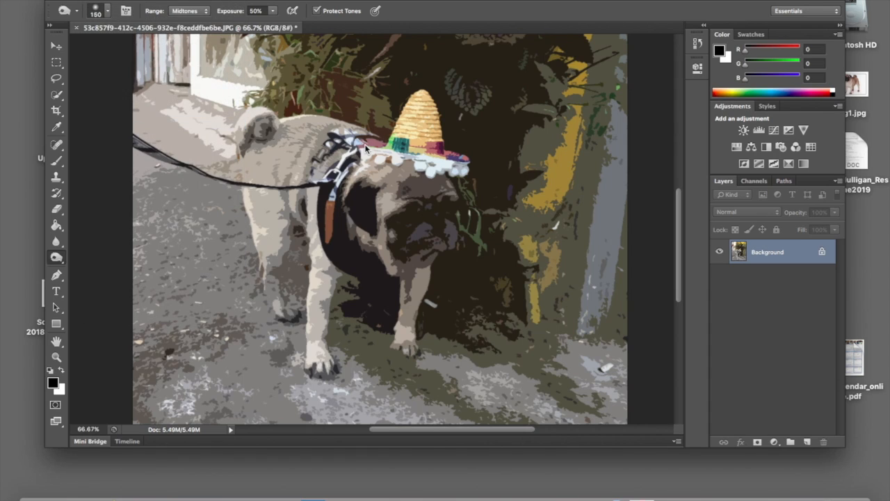
{"action": "type", "text": "Mulilgan"}
{"action": "key", "text": "BackSpace"}
{"action": "key", "text": "BackSpace"}
{"action": "key", "text": "BackSpace"}
{"action": "key", "text": "BackSpace"}
{"action": "type", "text": "lg"}
{"action": "key", "text": "BackSpace"}
{"action": "key", "text": "BackSpace"}
{"action": "type", "text": "igan"}
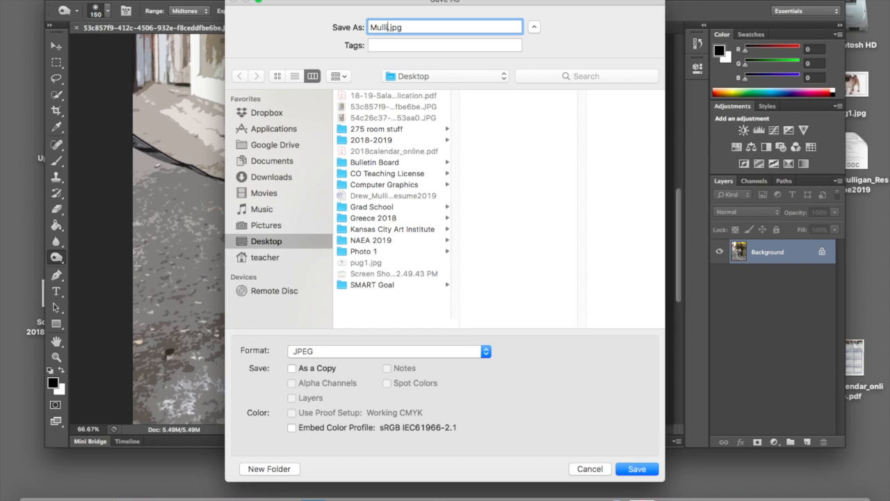
{"action": "type", "text": "Drwe-pugBase"}
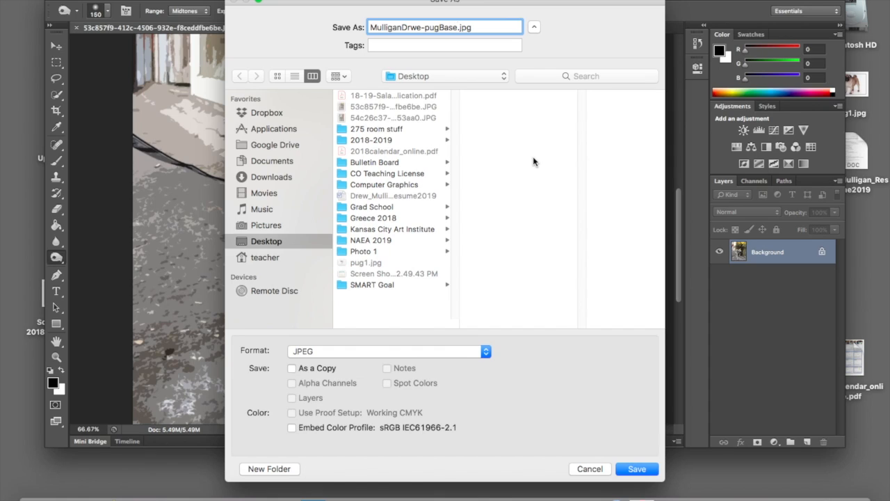
{"action": "left_click", "coordinate": [646, 470]}
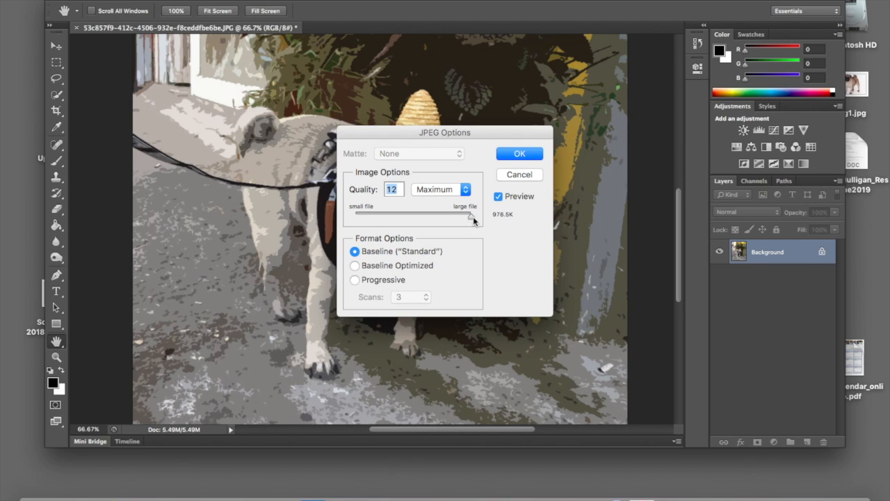
{"action": "left_click", "coordinate": [531, 154]}
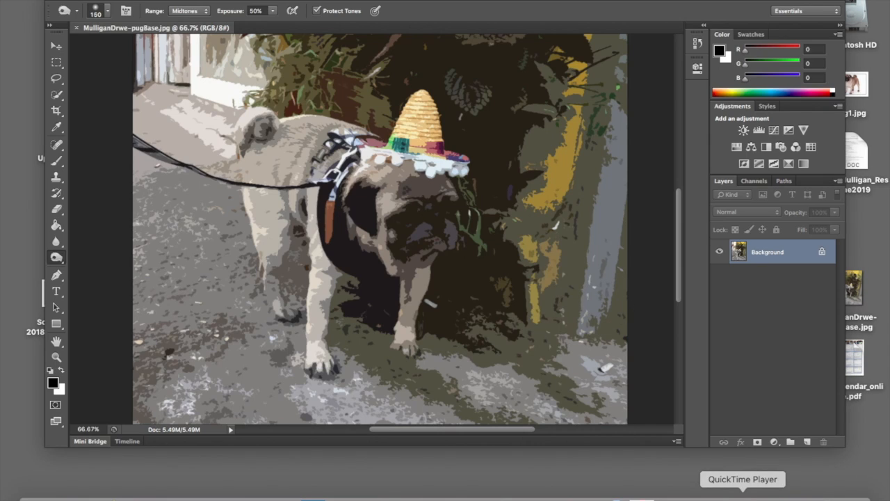
{"action": "left_click", "coordinate": [743, 496]}
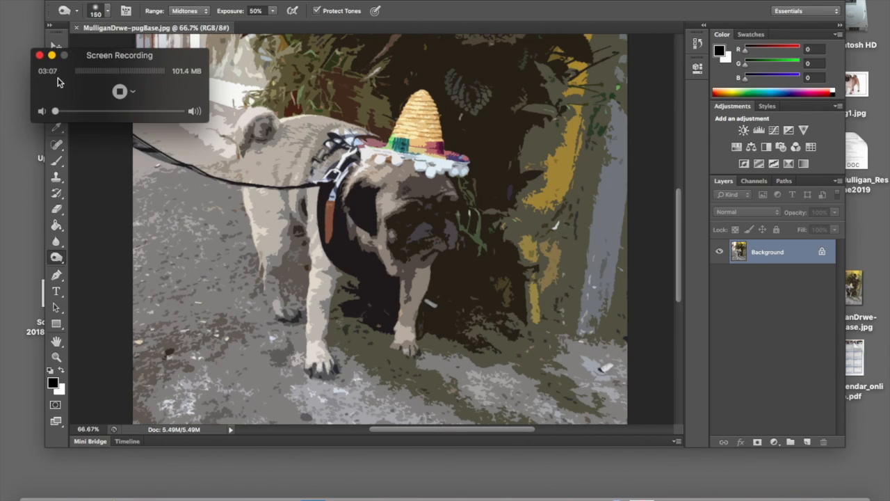
{"action": "left_click", "coordinate": [119, 91]}
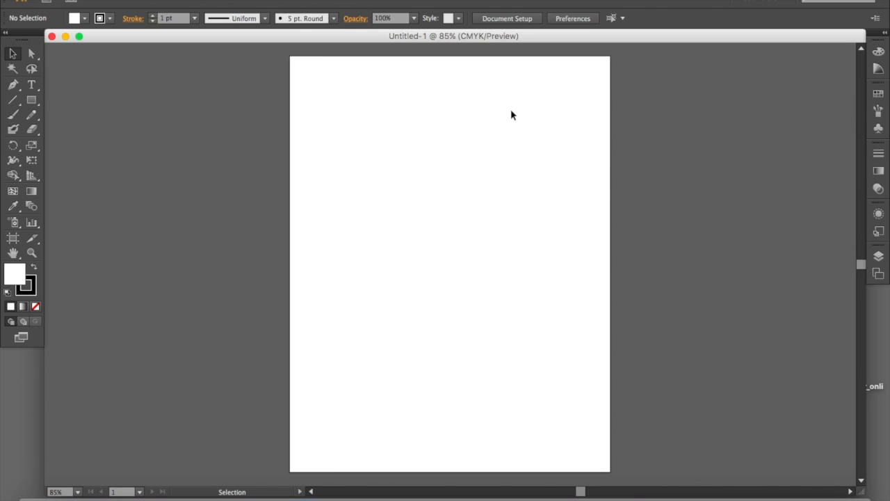
Switch to Illustrator and place the pugBase JPEG from the Tutorial folder into the blank Untitled-1 document
{"action": "left_click_drag", "start_coordinate": [785, 41], "coordinate": [681, 126]}
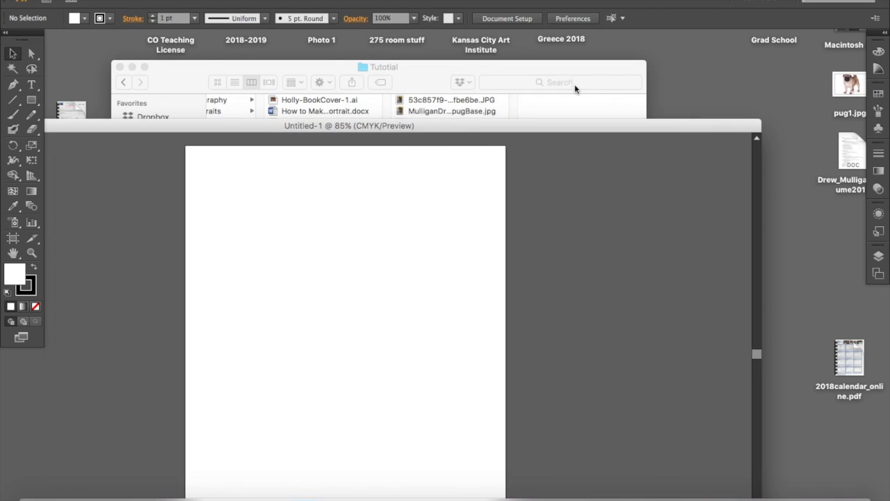
{"action": "left_click", "coordinate": [441, 66]}
{"action": "left_click", "coordinate": [433, 110]}
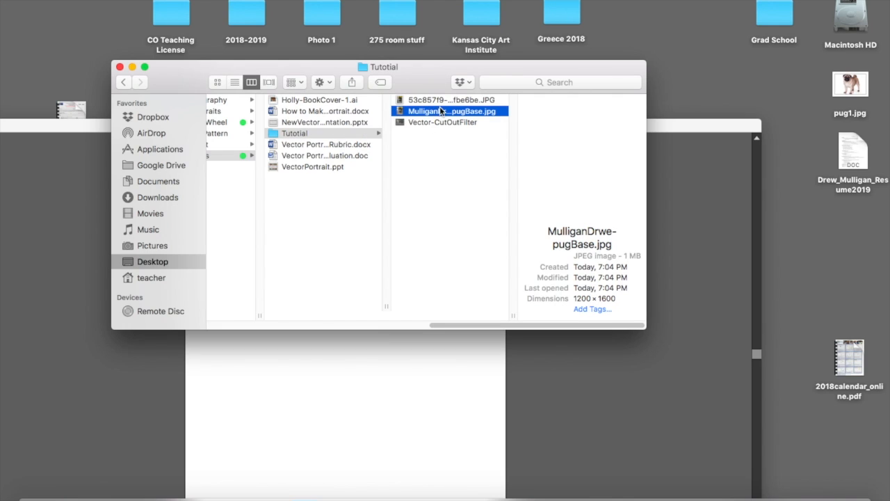
{"action": "left_click_drag", "start_coordinate": [440, 110], "coordinate": [328, 372]}
{"action": "left_click", "coordinate": [427, 400]}
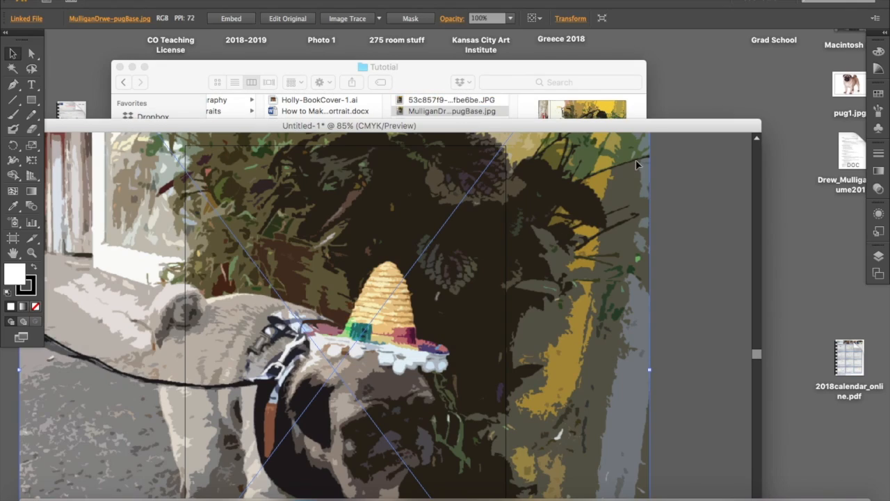
{"action": "left_click_drag", "start_coordinate": [536, 124], "coordinate": [644, 42]}
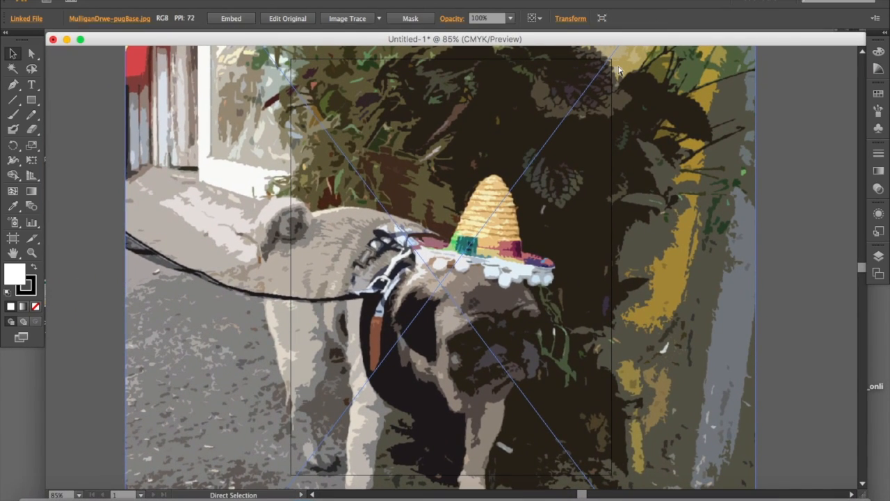
Scale the placed pug image down proportionally to the artboard's height and position it within the page edges
{"action": "key", "text": "super+minus"}
{"action": "key", "text": "super+minus"}
{"action": "key", "text": "super+minus"}
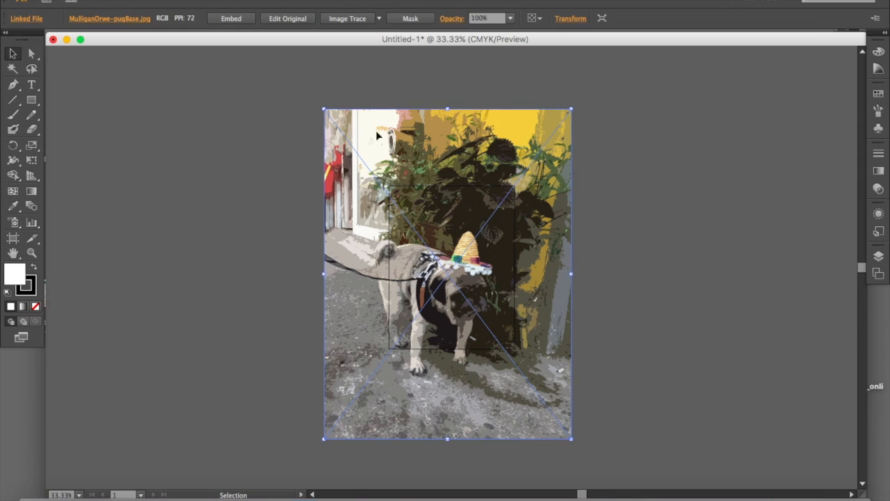
{"action": "left_click_drag", "start_coordinate": [321, 110], "coordinate": [419, 214]}
{"action": "left_click_drag", "start_coordinate": [324, 109], "coordinate": [438, 221]}
{"action": "left_click_drag", "start_coordinate": [486, 313], "coordinate": [440, 241]}
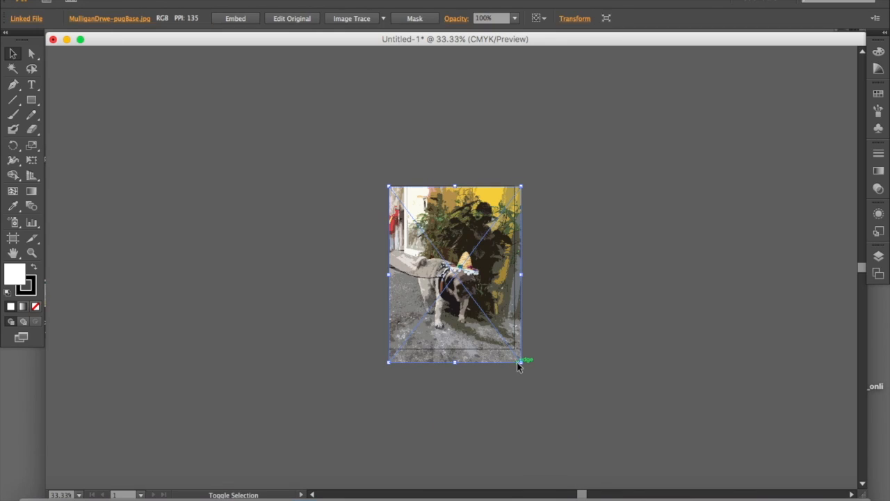
{"action": "left_click_drag", "start_coordinate": [521, 362], "coordinate": [513, 349]}
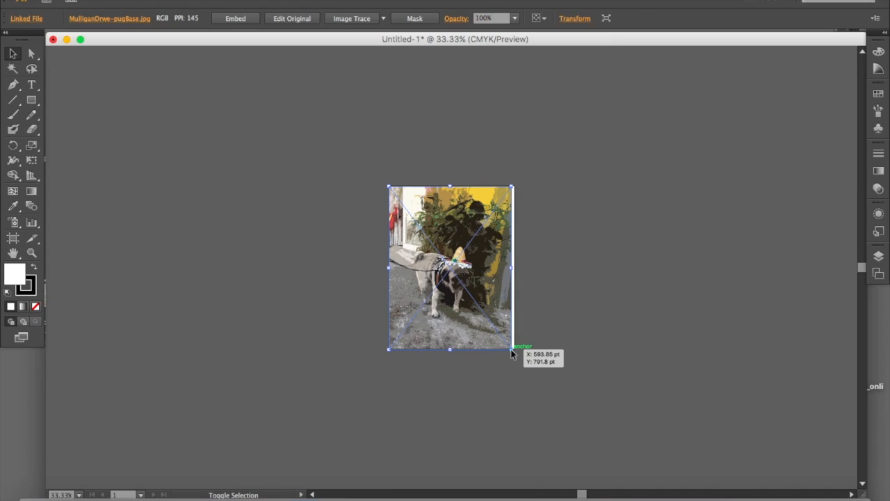
{"action": "left_click_drag", "start_coordinate": [498, 308], "coordinate": [500, 313]}
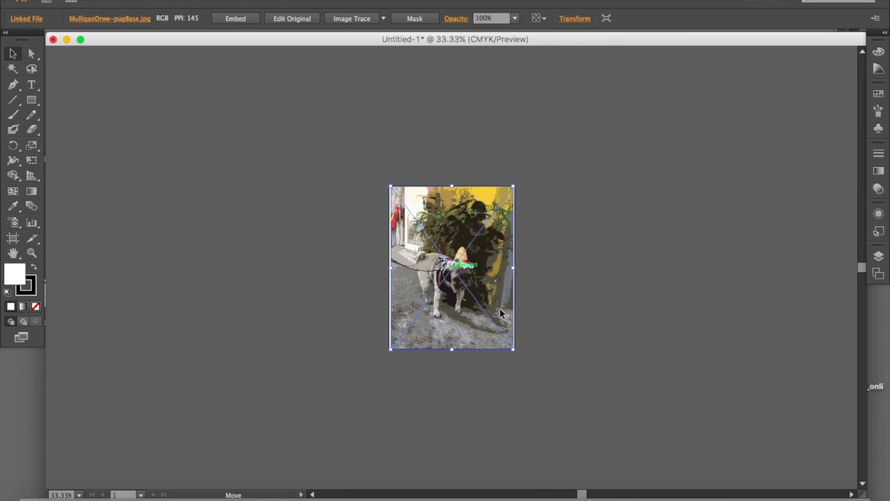
{"action": "left_click", "coordinate": [555, 305]}
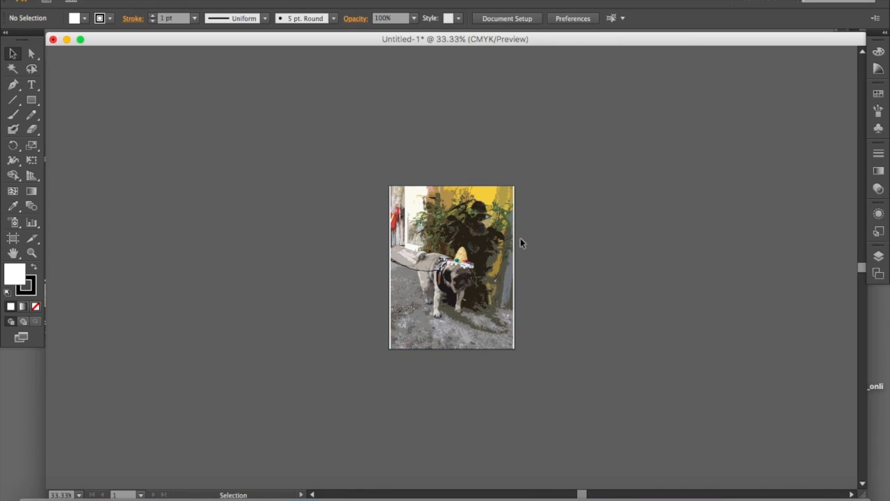
Display the document's layers and lock Layer 1, which holds the pug image
{"action": "key", "text": "super+equal"}
{"action": "key", "text": "super+equal"}
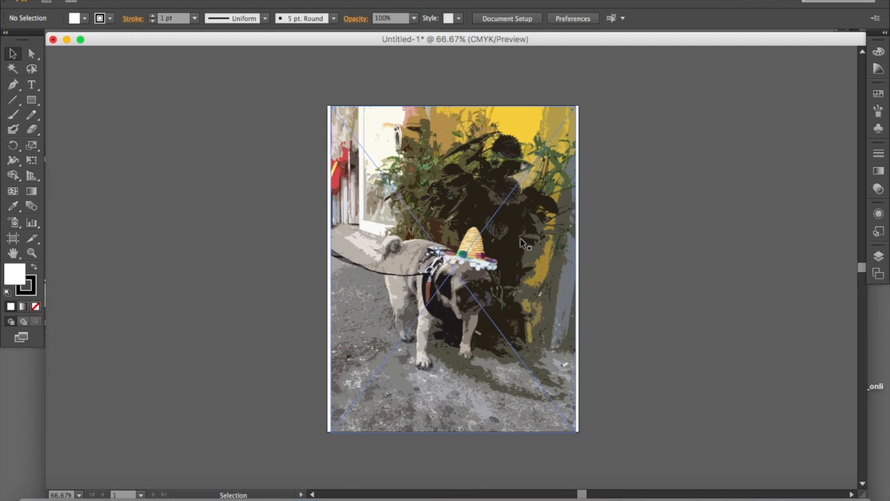
{"action": "key", "text": "super+equal"}
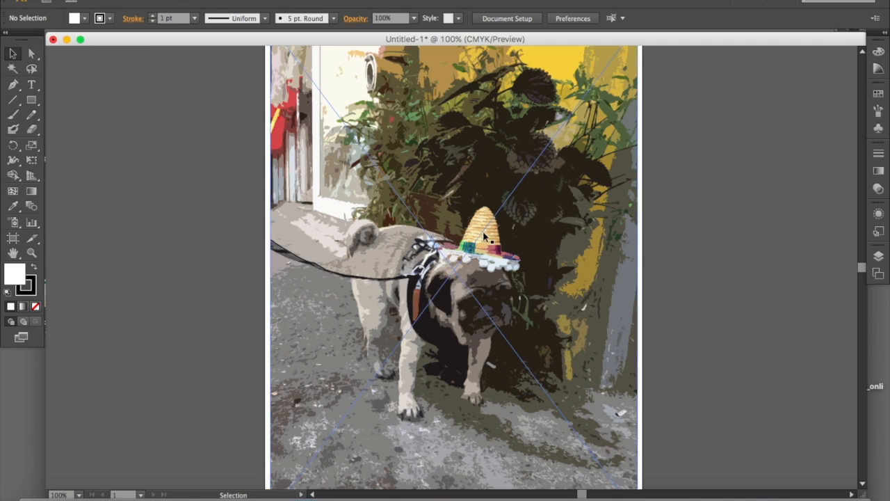
{"action": "left_click", "coordinate": [879, 257]}
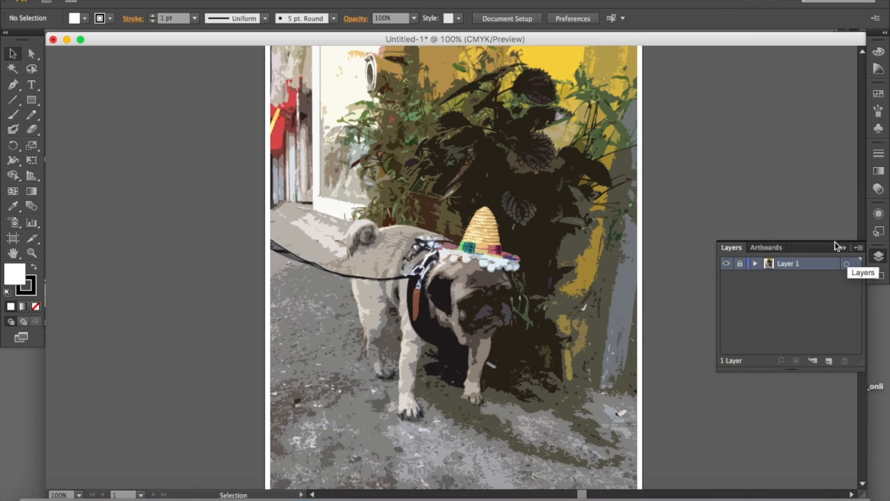
{"action": "left_click", "coordinate": [317, 5]}
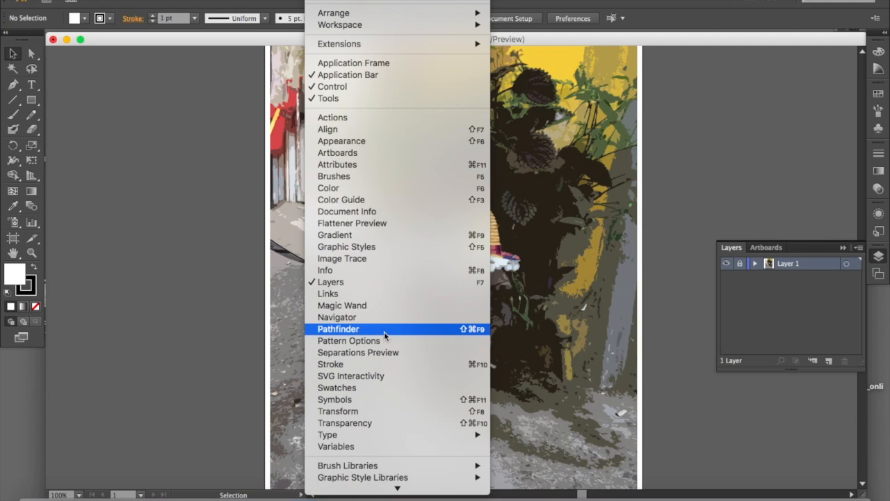
{"action": "left_click", "coordinate": [464, 283]}
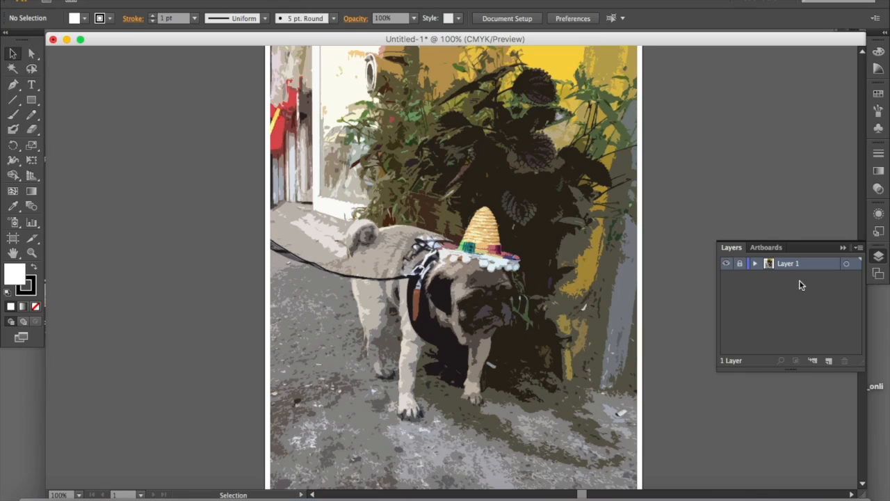
Add a new layer above the locked photo layer and name it Hat
{"action": "left_click", "coordinate": [829, 361]}
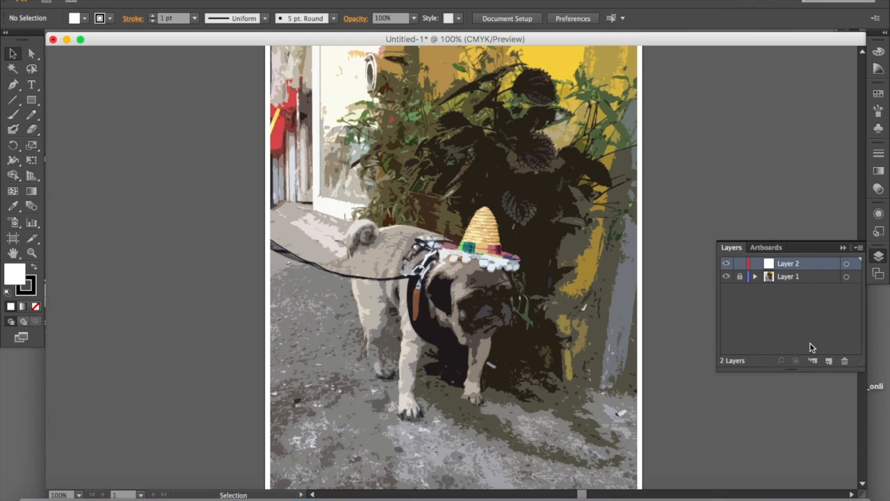
{"action": "key", "text": "super+equal"}
{"action": "key", "text": "super+equal"}
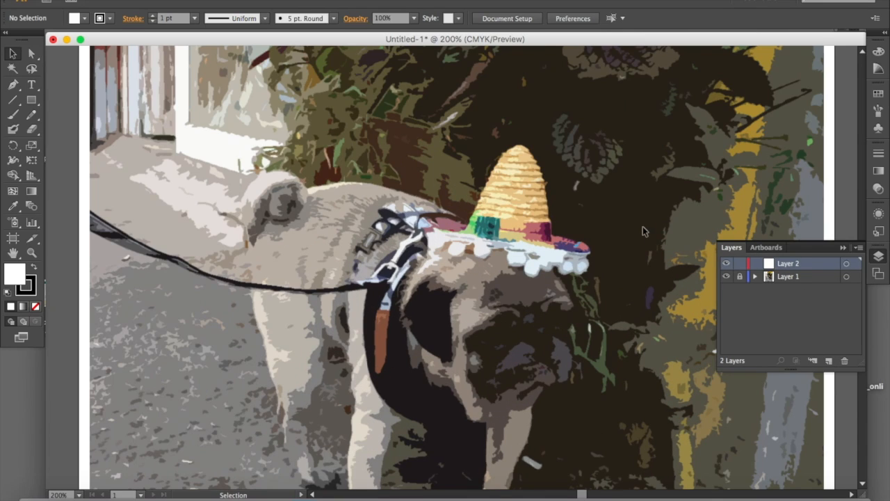
{"action": "key", "text": "super+equal"}
{"action": "left_click_drag", "start_coordinate": [606, 223], "coordinate": [518, 267]}
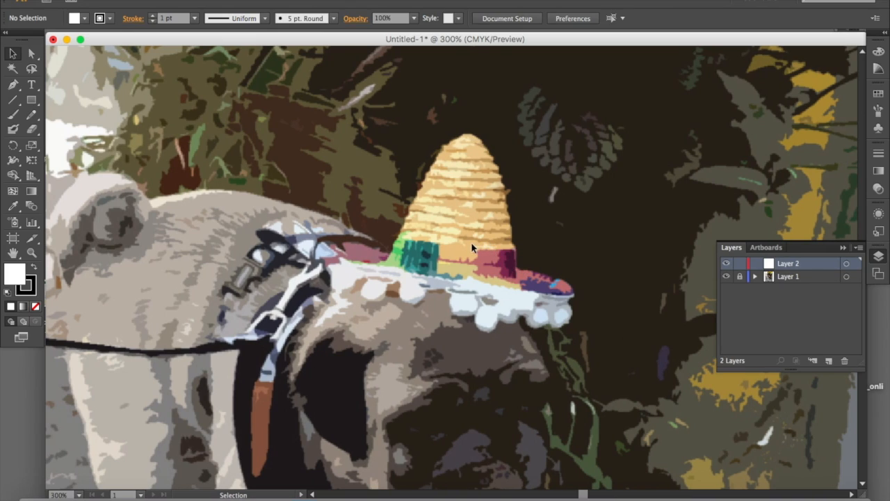
{"action": "double_click", "coordinate": [794, 264]}
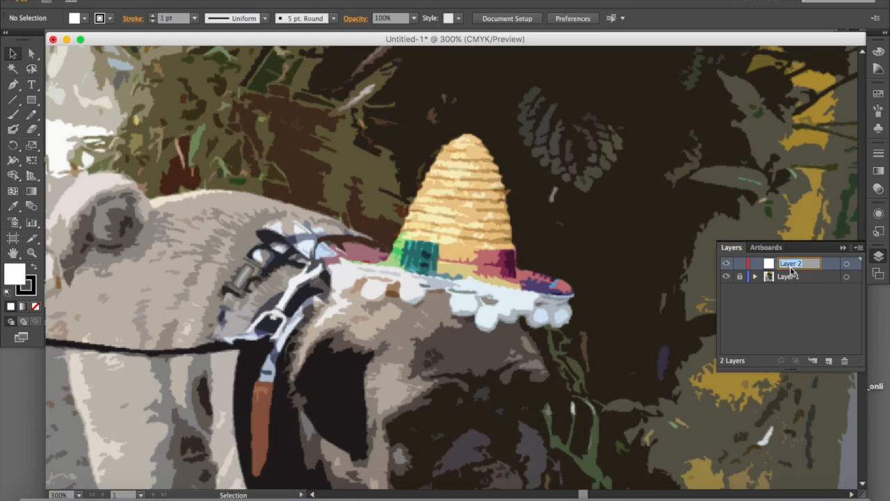
{"action": "type", "text": "Hat"}
{"action": "key", "text": "Return"}
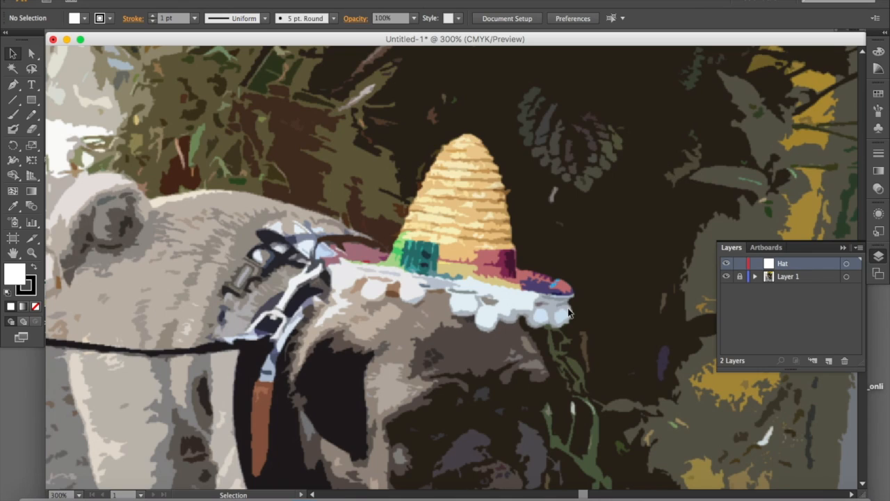
Sample the light straw yellow from the hat's crown with the Eyedropper and make it the stroke colour with no fill
{"action": "key", "text": "space"}
{"action": "left_click_drag", "start_coordinate": [425, 341], "coordinate": [468, 300]}
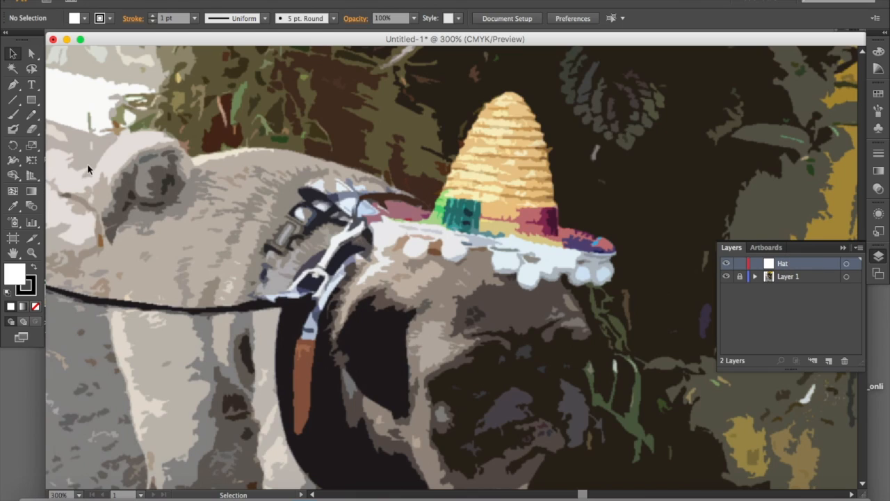
{"action": "left_click", "coordinate": [12, 208]}
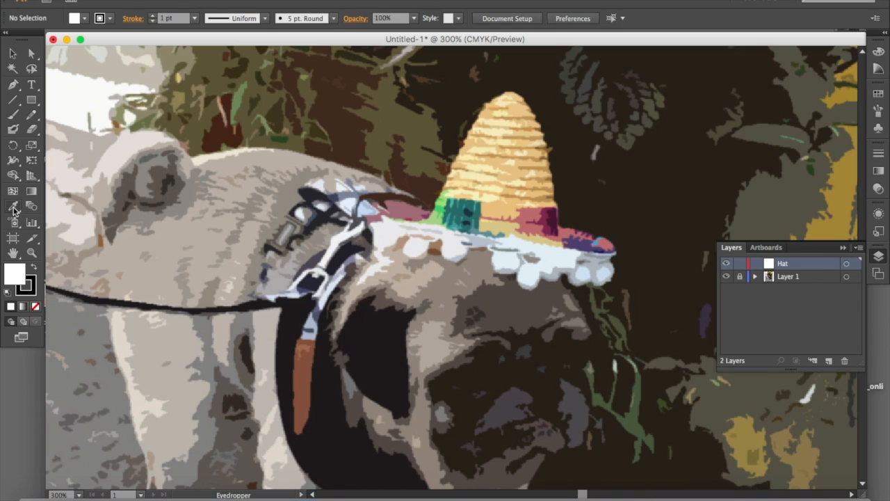
{"action": "left_click", "coordinate": [486, 165]}
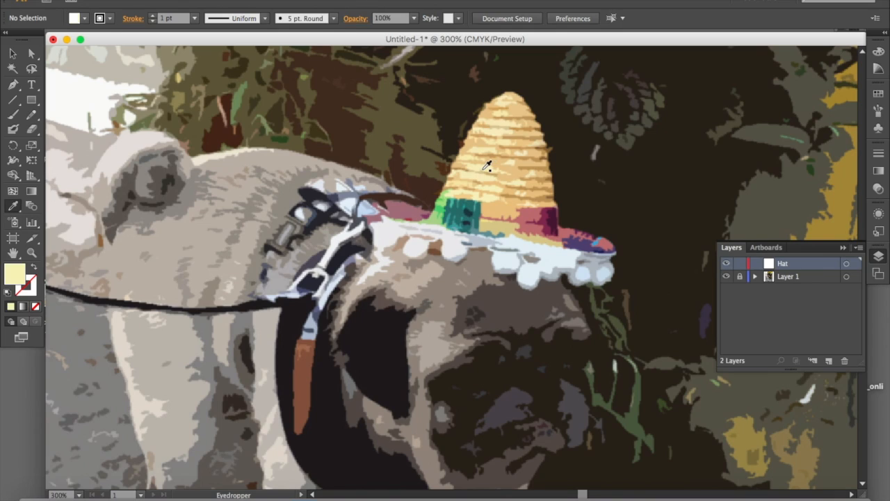
{"action": "left_click", "coordinate": [33, 268]}
Trace the outline of the hat's straw crown above the band with the Pen tool as a closed path
{"action": "left_click", "coordinate": [12, 84]}
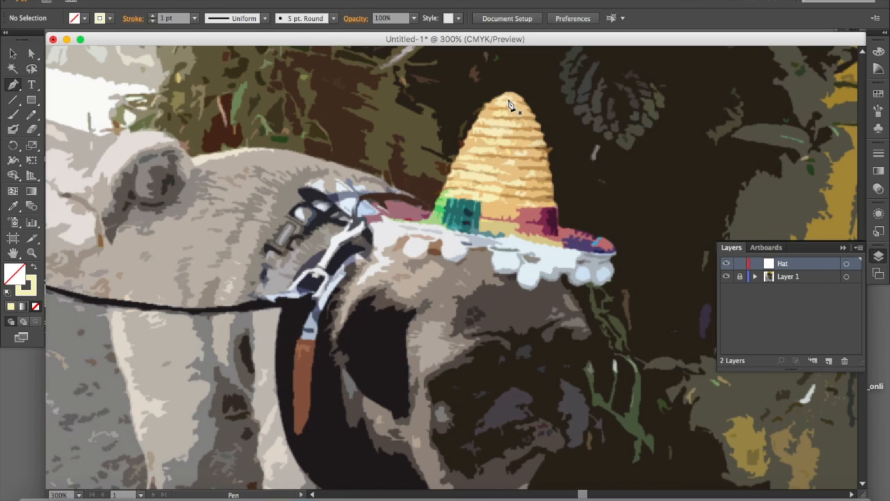
{"action": "left_click", "coordinate": [444, 199]}
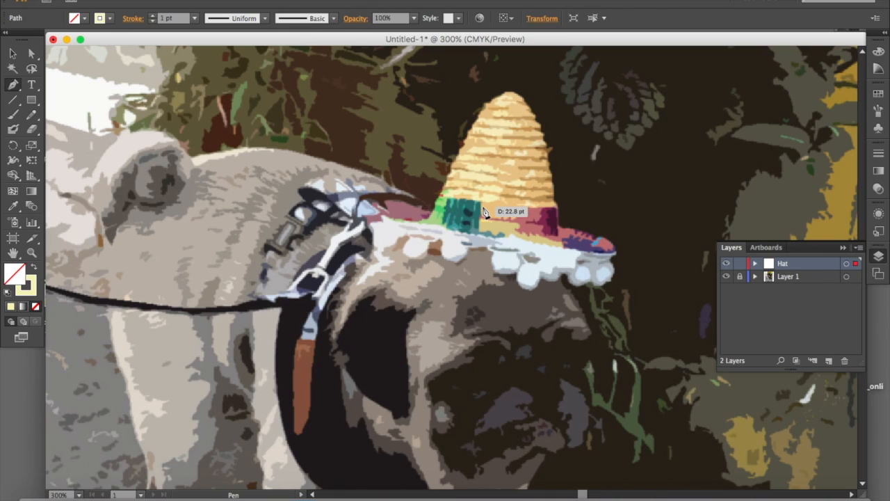
{"action": "left_click", "coordinate": [555, 209]}
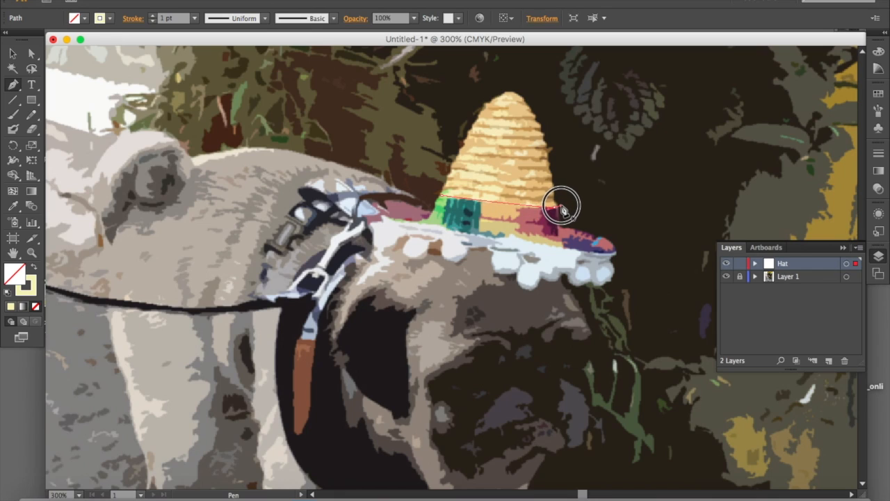
{"action": "left_click", "coordinate": [537, 125]}
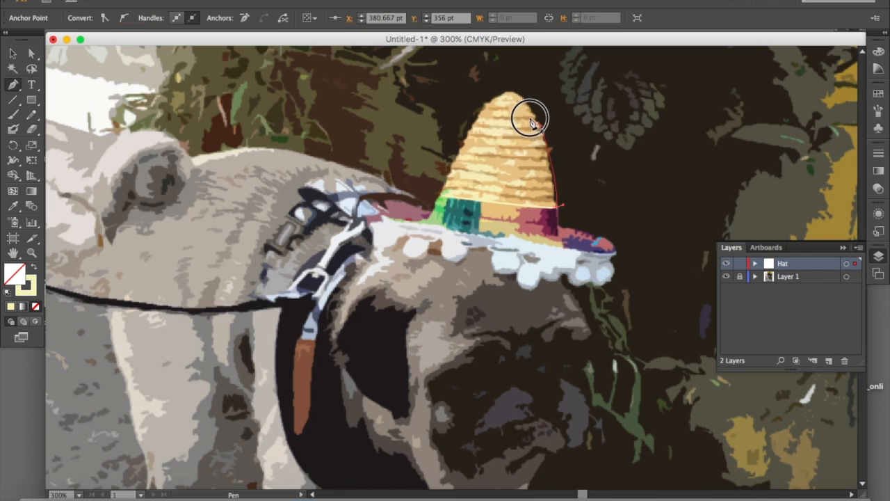
{"action": "left_click", "coordinate": [513, 98]}
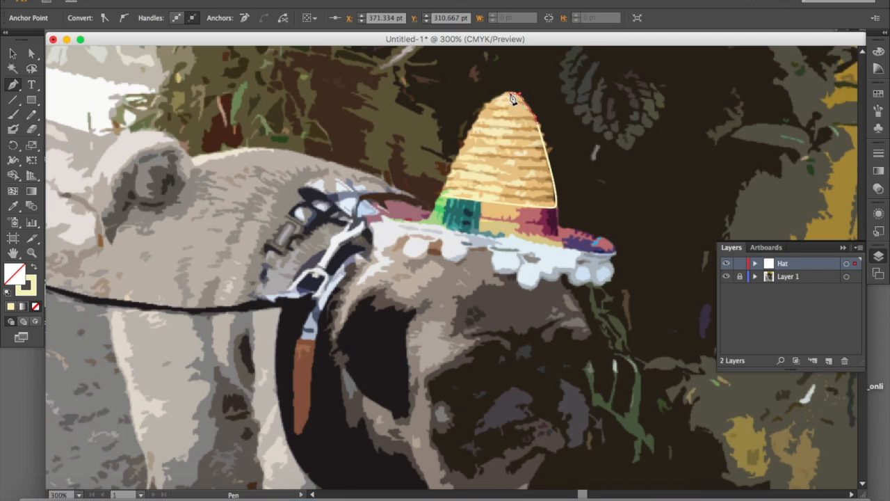
{"action": "left_click_drag", "start_coordinate": [485, 94], "coordinate": [477, 134]}
{"action": "left_click", "coordinate": [440, 195]}
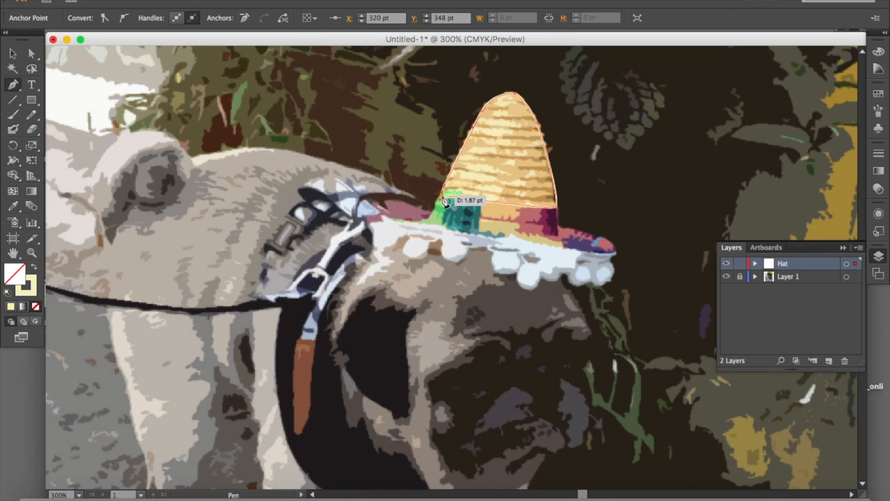
{"action": "left_click", "coordinate": [441, 196]}
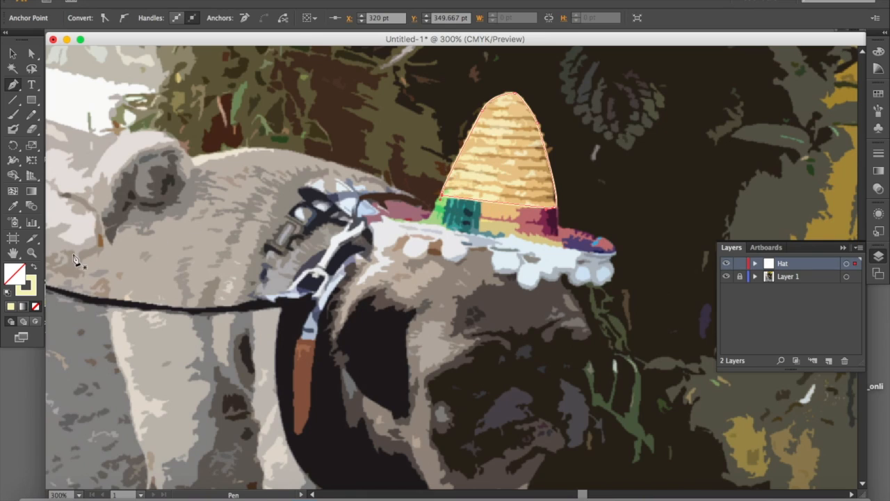
Swap the crown path's colours so it has the light straw yellow as fill and no stroke
{"action": "left_click", "coordinate": [35, 270]}
{"action": "left_click", "coordinate": [35, 270]}
{"action": "left_click", "coordinate": [35, 270]}
{"action": "left_click", "coordinate": [34, 269]}
{"action": "left_click", "coordinate": [35, 270]}
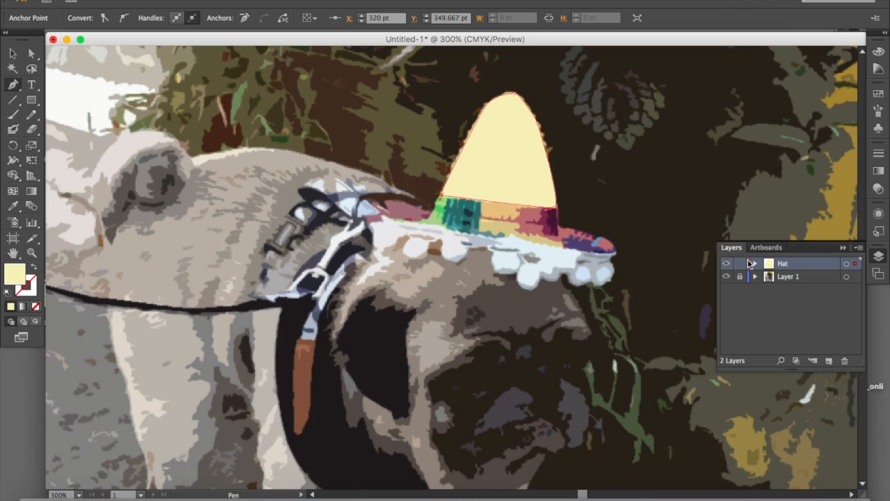
Hide the crown path in the Hat layer and sample the darker tan from the hat's straw with the Eyedropper
{"action": "left_click", "coordinate": [755, 266]}
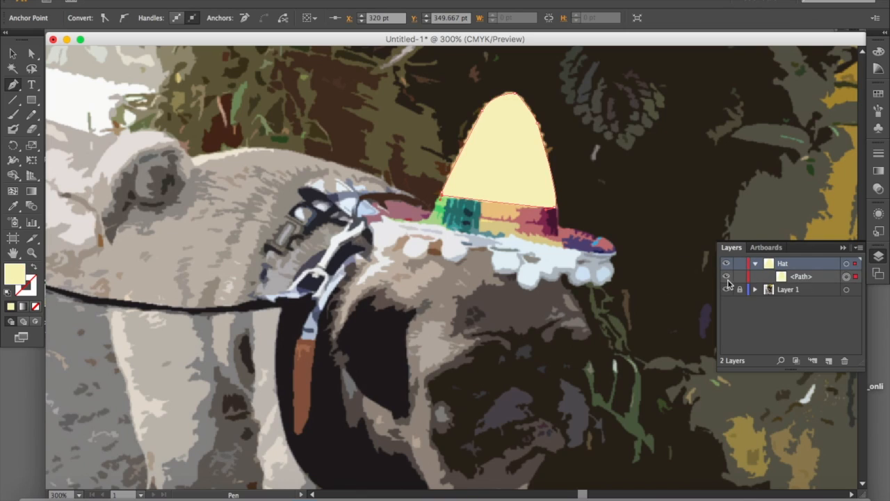
{"action": "left_click", "coordinate": [727, 277]}
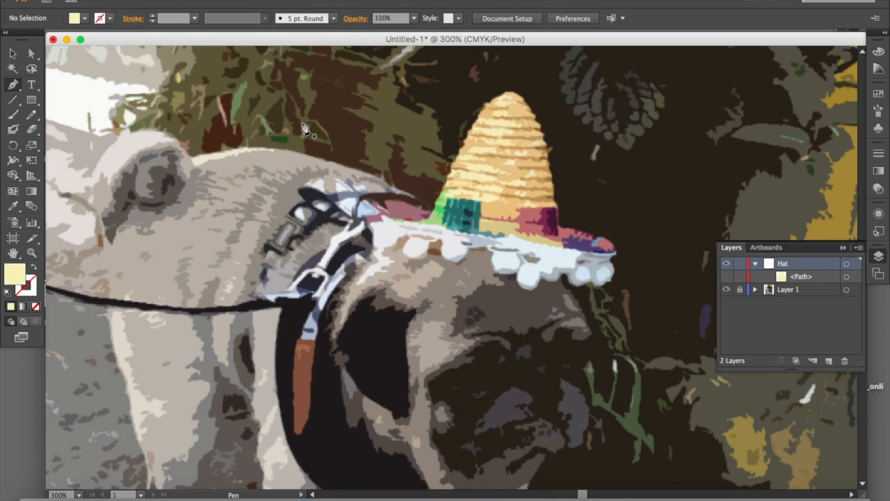
{"action": "left_click", "coordinate": [12, 206]}
{"action": "left_click", "coordinate": [519, 167]}
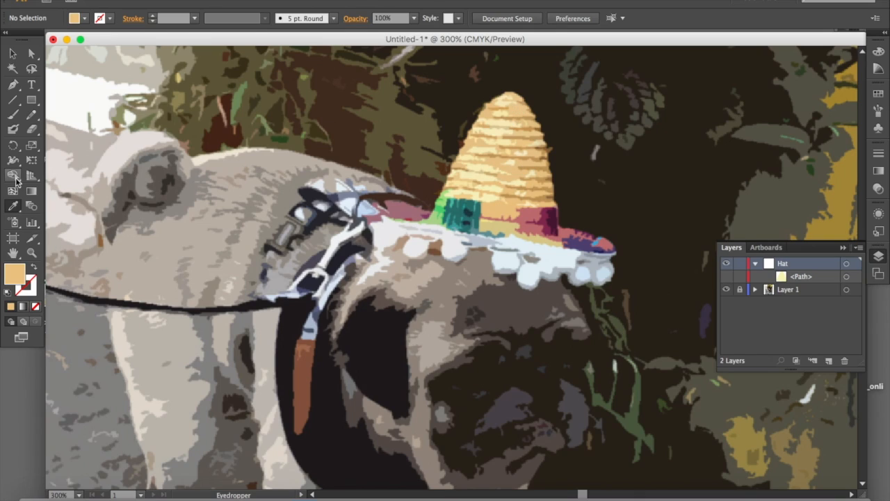
Start tracing the tan patch halfway up the crown's left side with the Pen tool, following its lower and right edges
{"action": "left_click", "coordinate": [13, 85]}
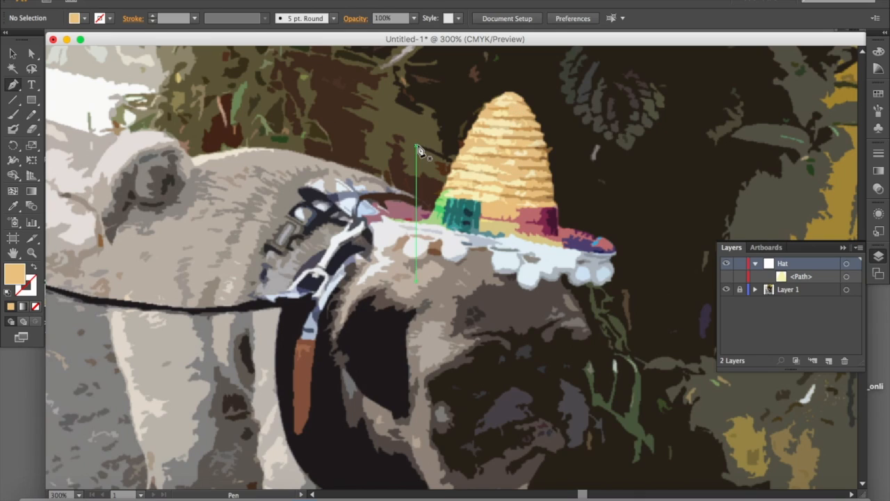
{"action": "left_click", "coordinate": [458, 157]}
{"action": "left_click_drag", "start_coordinate": [473, 150], "coordinate": [482, 153]}
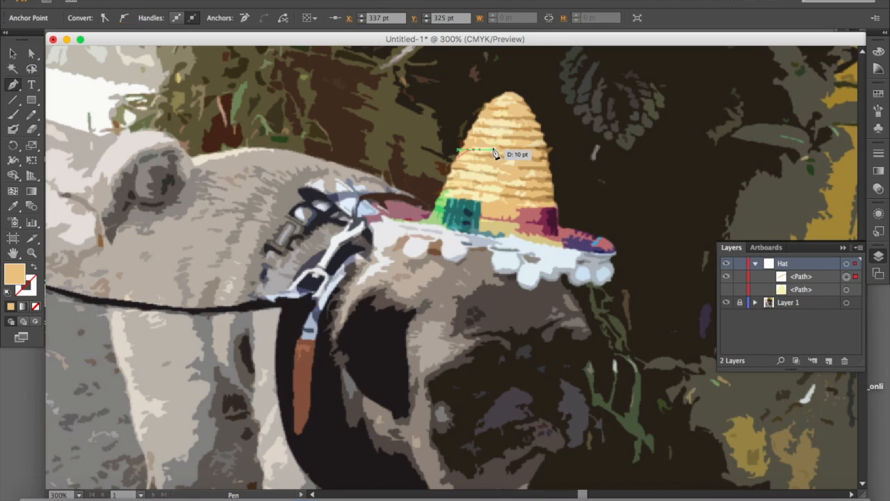
{"action": "left_click", "coordinate": [483, 143]}
{"action": "key", "text": "super+equal"}
{"action": "key", "text": "super+equal"}
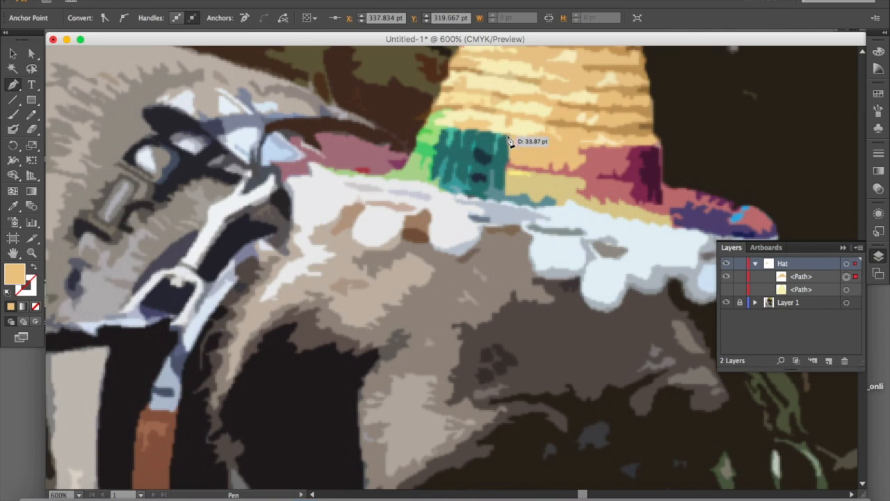
{"action": "left_click_drag", "start_coordinate": [501, 123], "coordinate": [433, 317]}
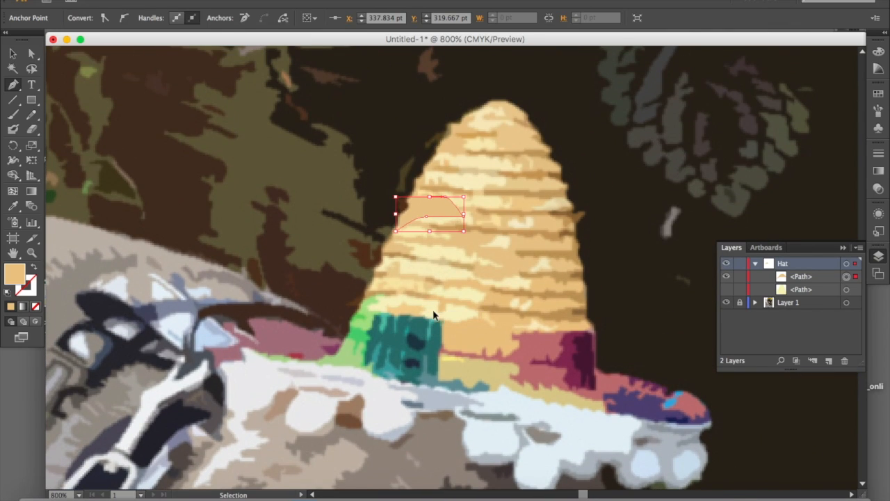
{"action": "key", "text": "super+equal"}
Show the patch as an unfilled tan outline and close its path along the hat's left edge
{"action": "left_click", "coordinate": [35, 268]}
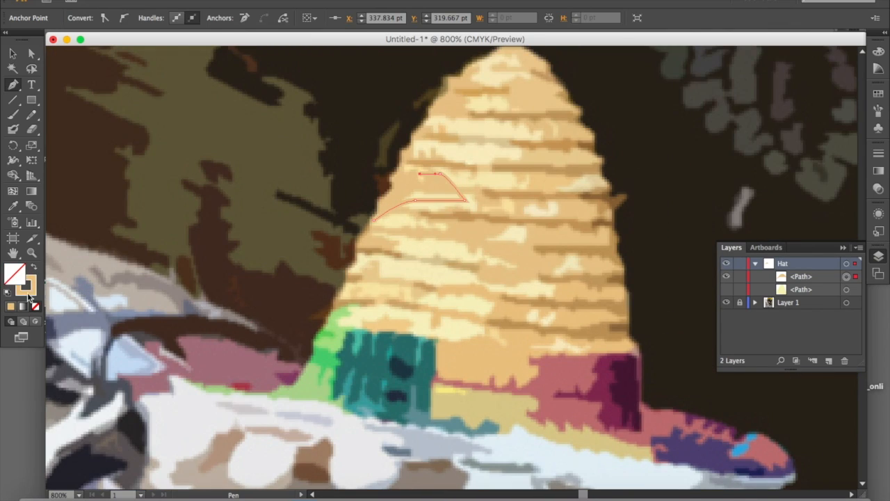
{"action": "left_click", "coordinate": [398, 169]}
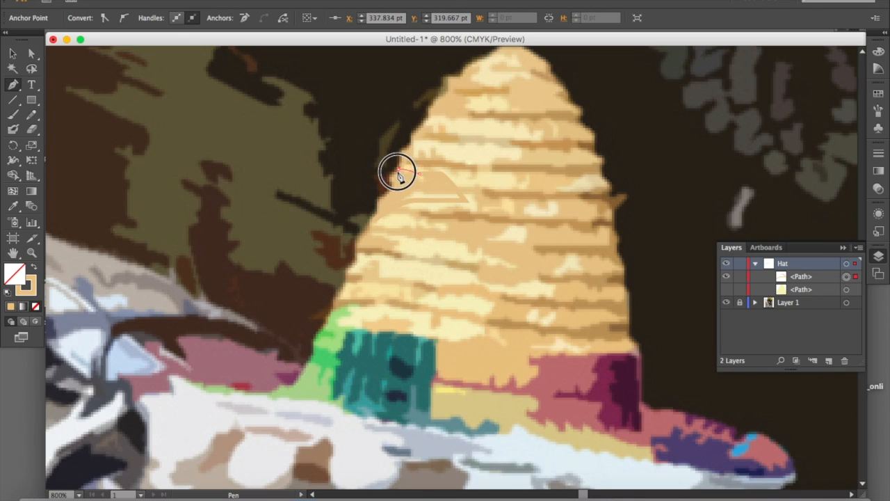
{"action": "left_click", "coordinate": [381, 195]}
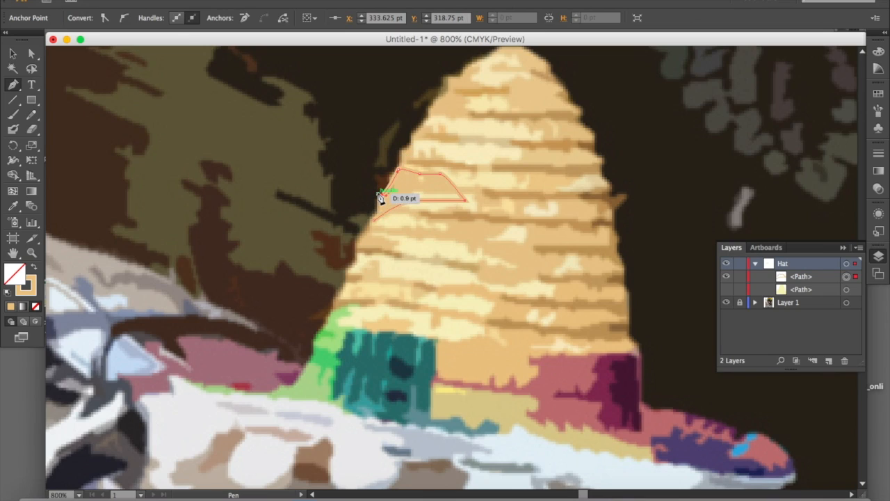
{"action": "left_click", "coordinate": [375, 220]}
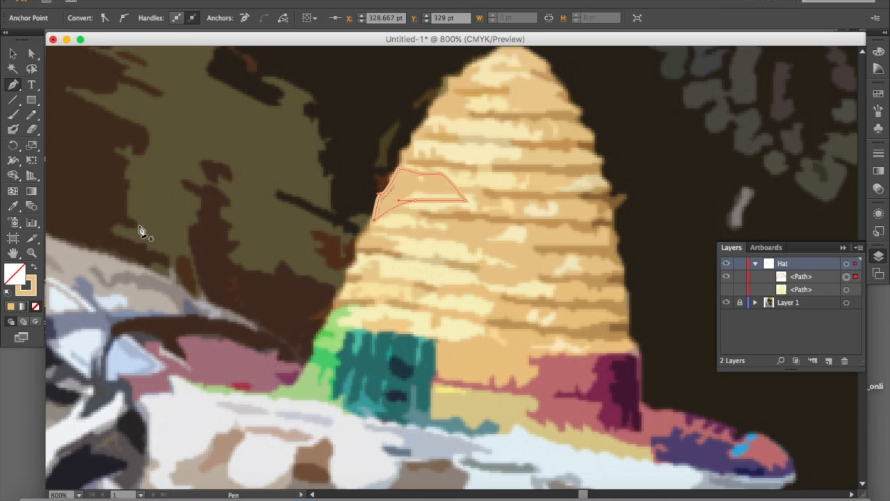
Give the patch a tan fill with no stroke and briefly show the crown's base shape beneath it
{"action": "left_click", "coordinate": [34, 270]}
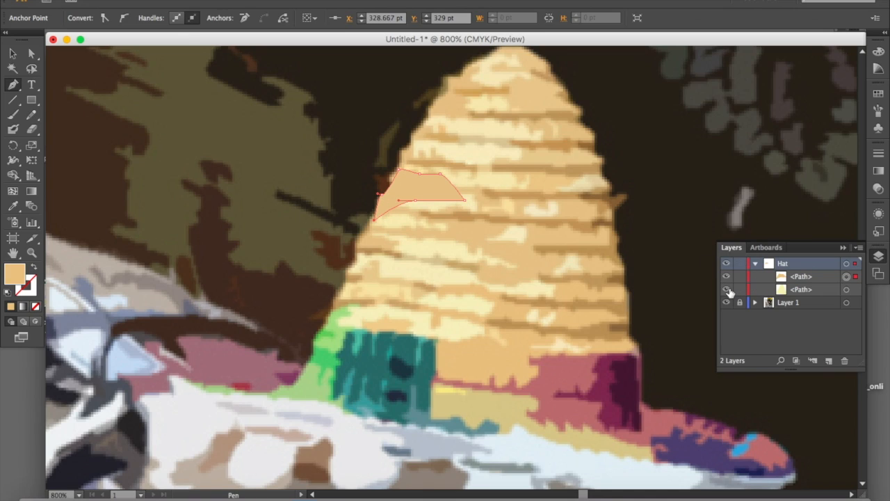
{"action": "left_click", "coordinate": [727, 290]}
{"action": "key", "text": "super+minus"}
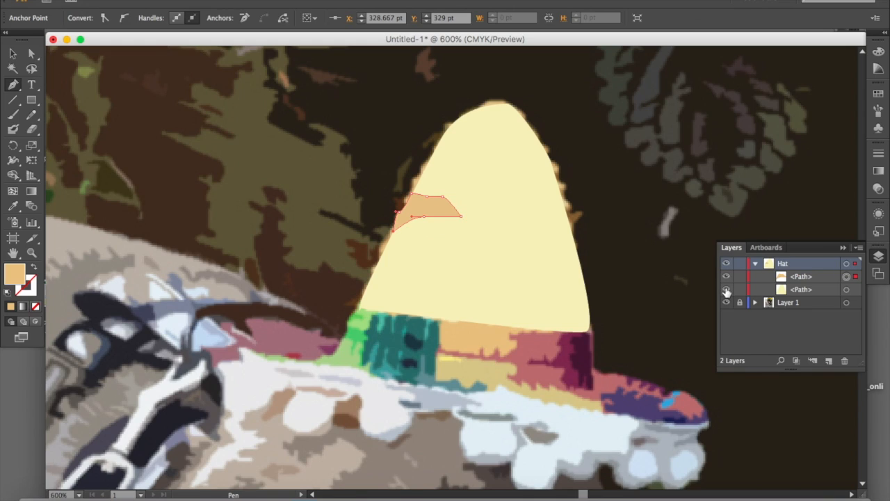
{"action": "left_click", "coordinate": [727, 290]}
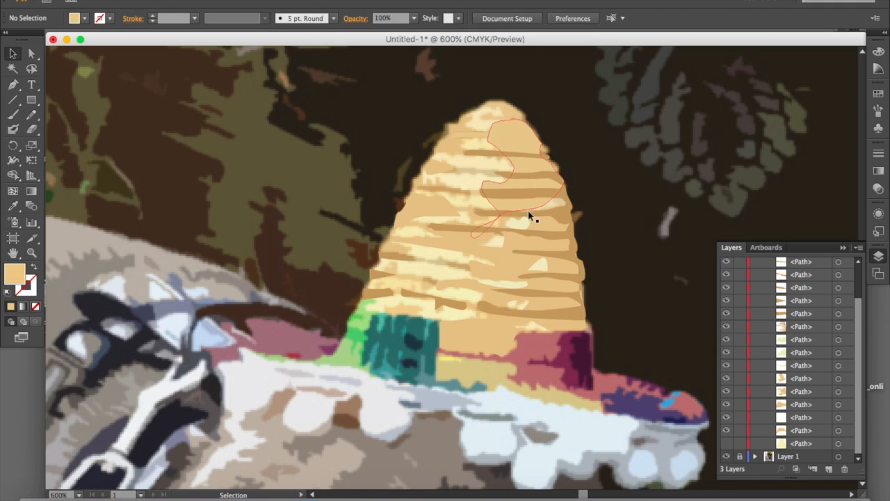
Make the light yellow base shape of the crown visible beneath the traced straw shapes
{"action": "left_click", "coordinate": [727, 444]}
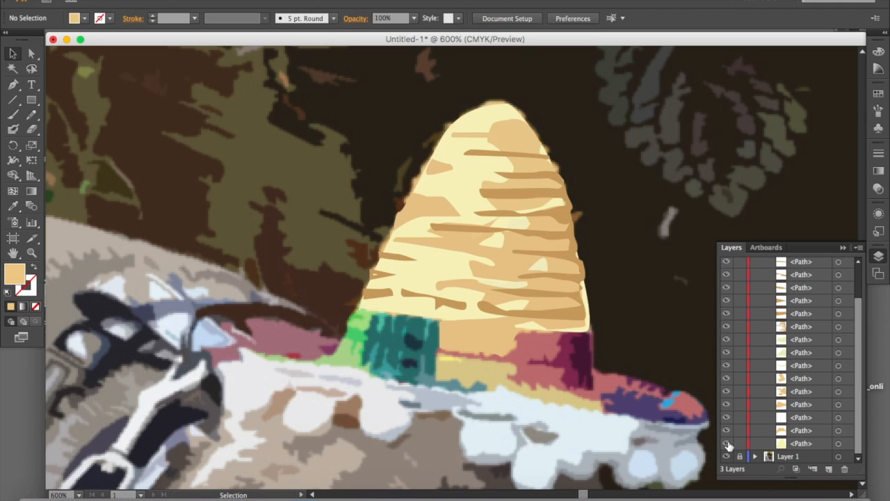
{"action": "left_click", "coordinate": [728, 444]}
{"action": "left_click", "coordinate": [727, 443]}
Look through the paths stacked in the Hat layer and compare the crown with and without its base shape
{"action": "scroll", "coordinate": [803, 376], "scroll_direction": "up", "scroll_amount": 3}
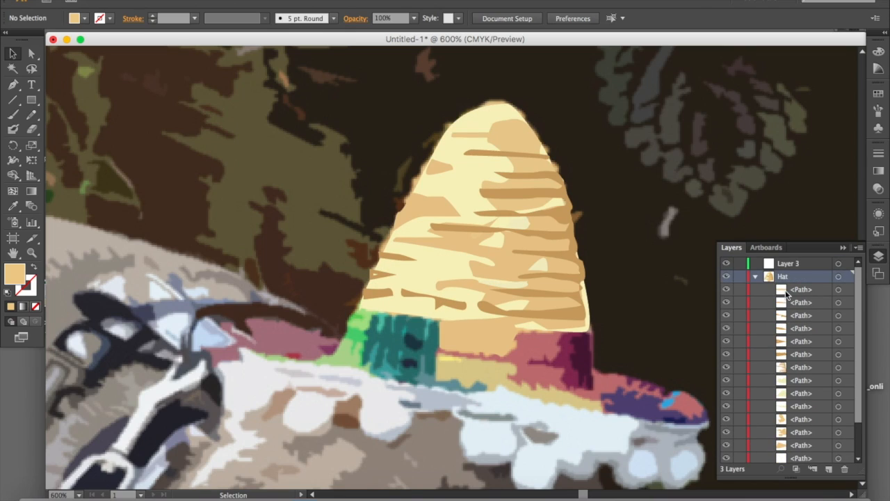
{"action": "scroll", "coordinate": [786, 293], "scroll_direction": "down", "scroll_amount": 3}
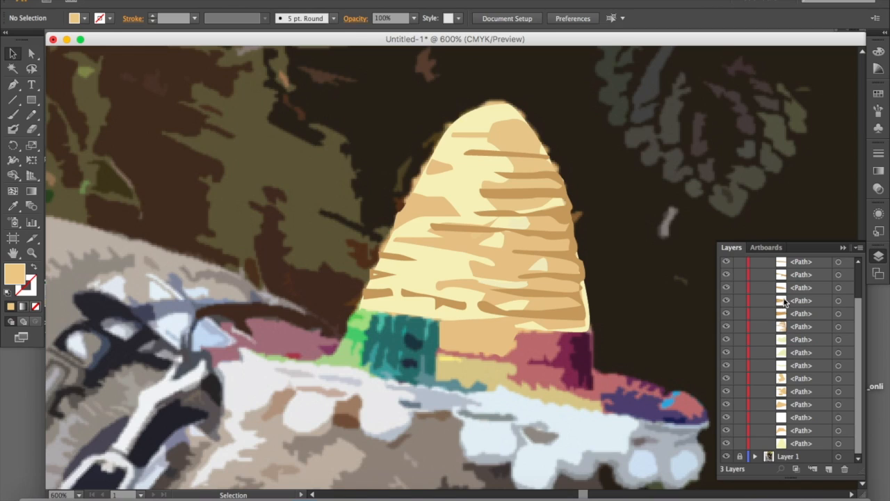
{"action": "scroll", "coordinate": [757, 341], "scroll_direction": "up", "scroll_amount": 3}
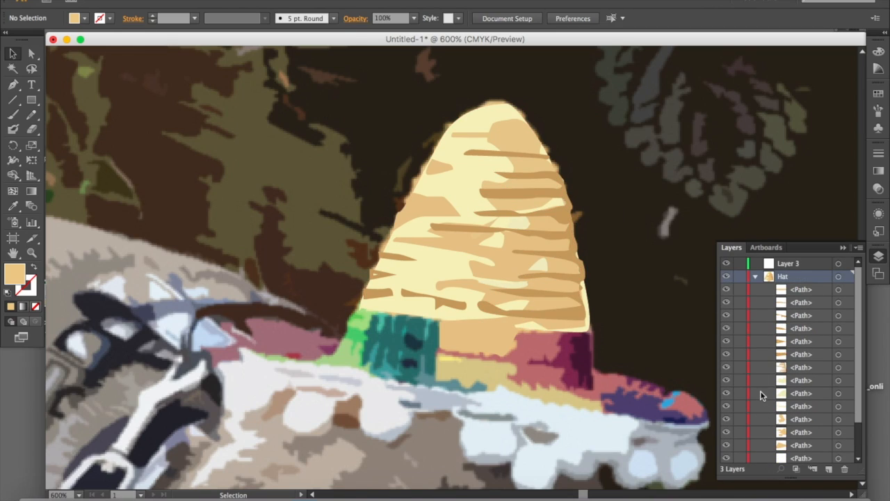
{"action": "scroll", "coordinate": [761, 394], "scroll_direction": "down", "scroll_amount": 3}
{"action": "left_click", "coordinate": [726, 444]}
{"action": "left_click", "coordinate": [726, 443]}
{"action": "left_click", "coordinate": [726, 444]}
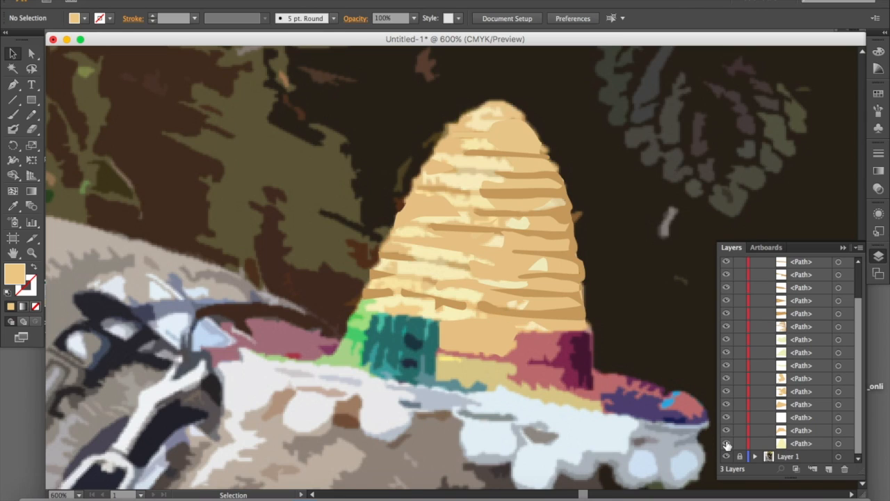
{"action": "left_click", "coordinate": [726, 444]}
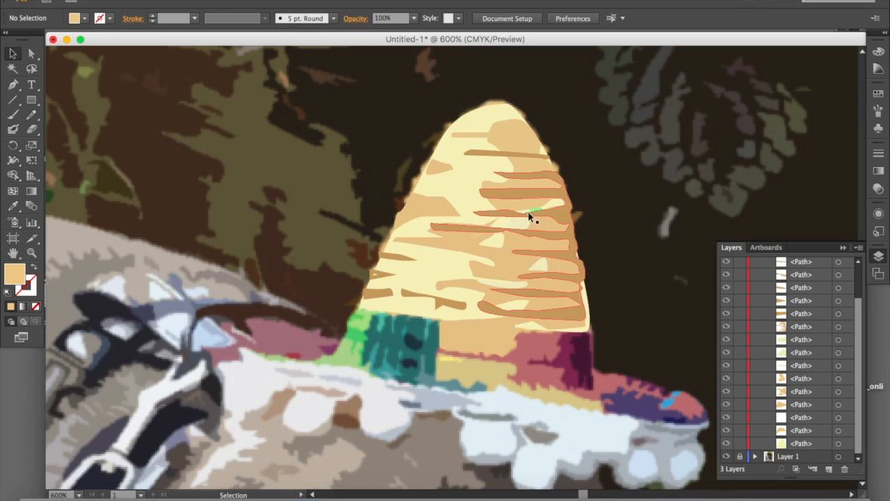
Select the brown stripes, the tan upper-right patch and the light yellow base in turn to check their stacking order
{"action": "left_click", "coordinate": [521, 194]}
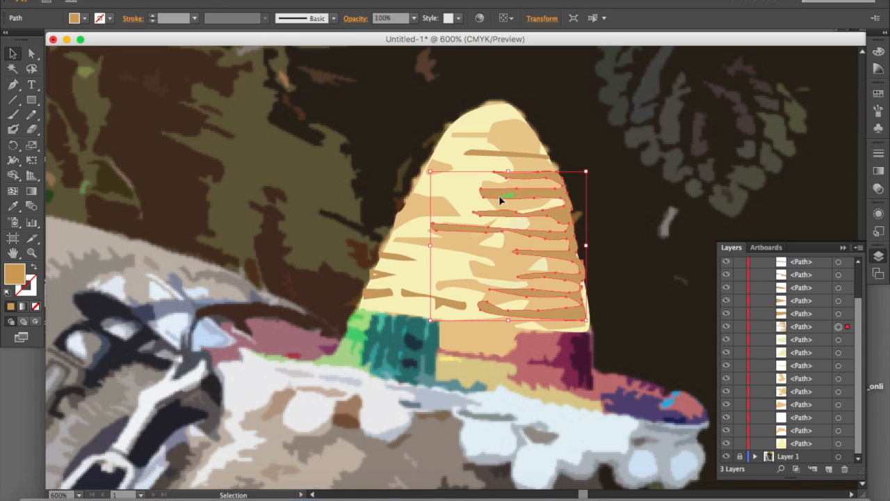
{"action": "left_click", "coordinate": [518, 147]}
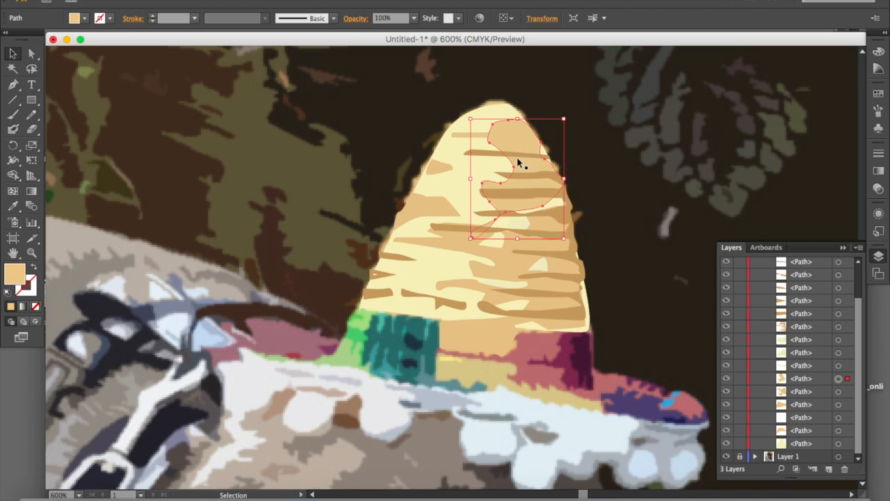
{"action": "left_click", "coordinate": [461, 180]}
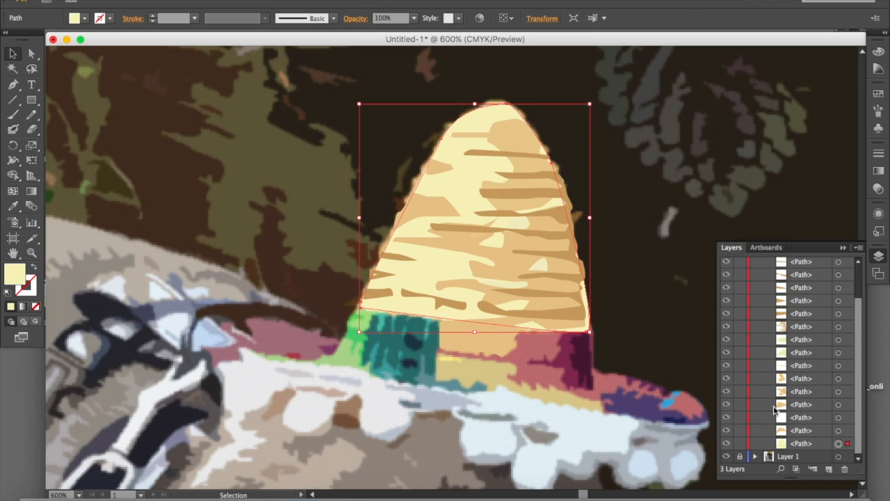
Move the brown stripes' path directly below the tan upper-right patch in the Hat layer and select the stripes on the artwork
{"action": "left_click", "coordinate": [801, 327]}
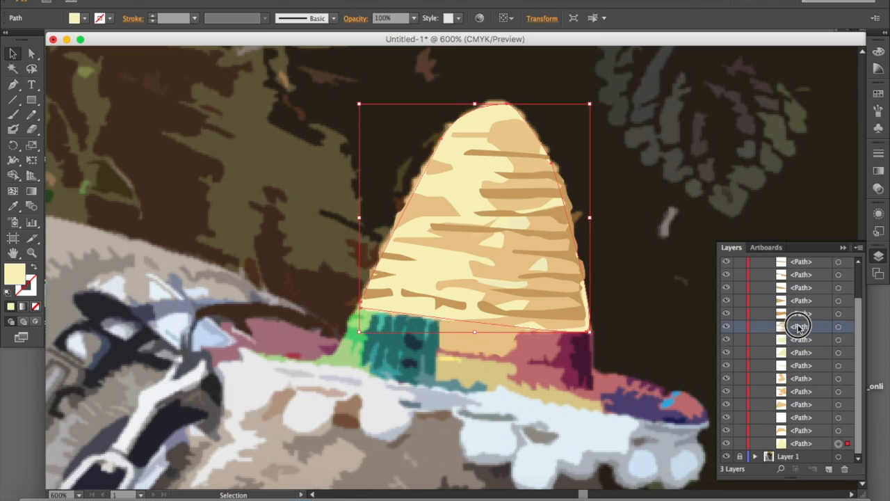
{"action": "left_click", "coordinate": [728, 326]}
{"action": "left_click", "coordinate": [727, 326]}
{"action": "left_click_drag", "start_coordinate": [809, 328], "coordinate": [810, 390]}
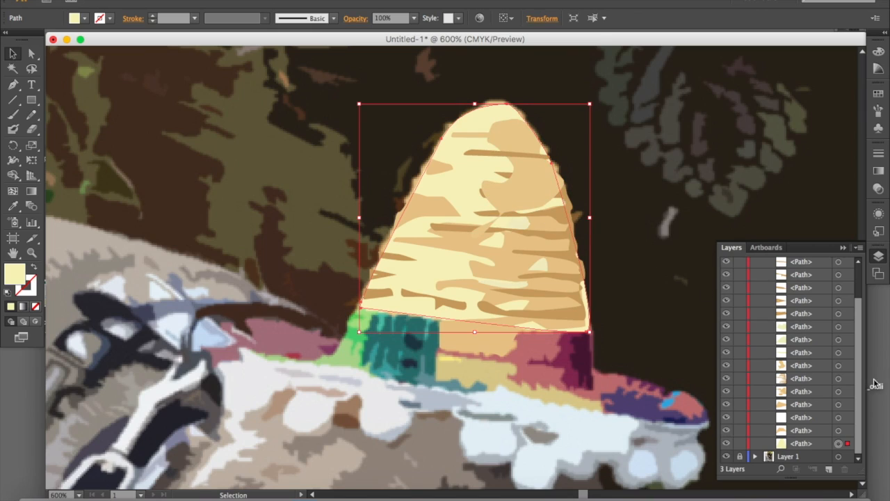
{"action": "left_click", "coordinate": [807, 380]}
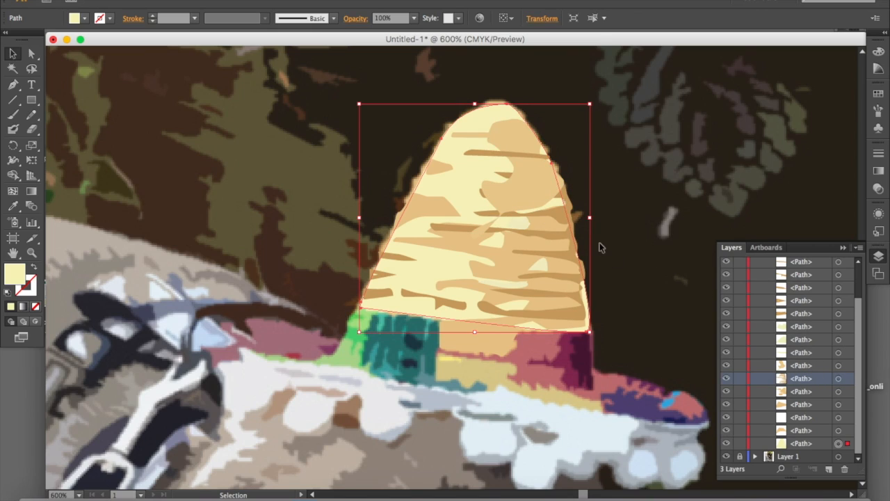
{"action": "left_click", "coordinate": [557, 240]}
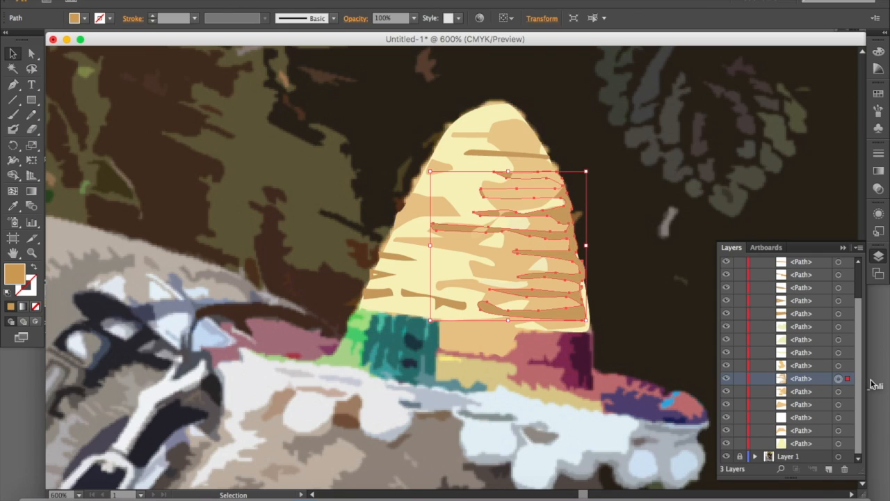
Move the brown stripes' path to the top of the Hat layer so the stripes lie above the tan patches
{"action": "left_click_drag", "start_coordinate": [817, 378], "coordinate": [819, 274]}
{"action": "scroll", "coordinate": [814, 332], "scroll_direction": "up", "scroll_amount": 2}
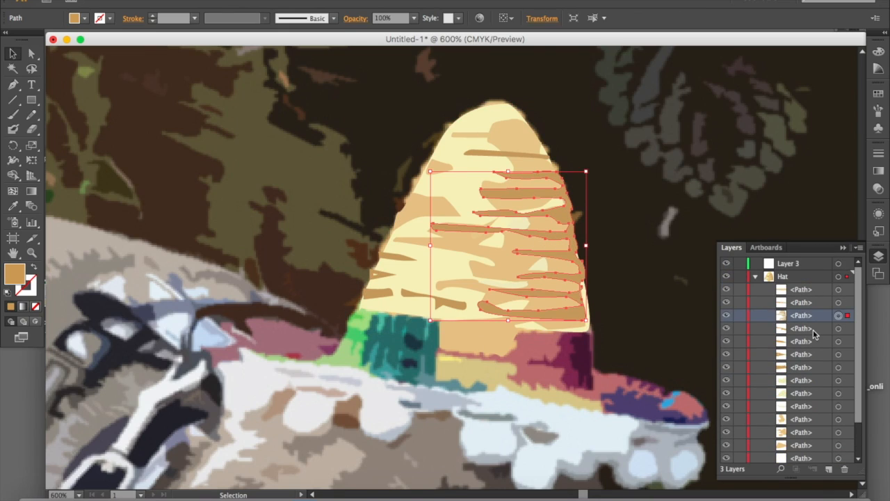
{"action": "left_click_drag", "start_coordinate": [807, 316], "coordinate": [801, 288]}
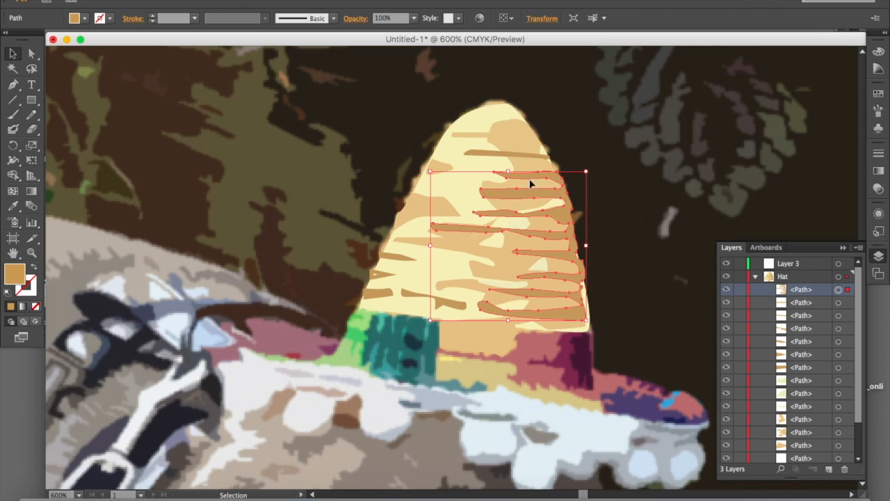
Select the short tan stripe near the crown's tip and move its path several positions lower in the Hat layer
{"action": "left_click", "coordinate": [478, 138]}
{"action": "left_click", "coordinate": [510, 141]}
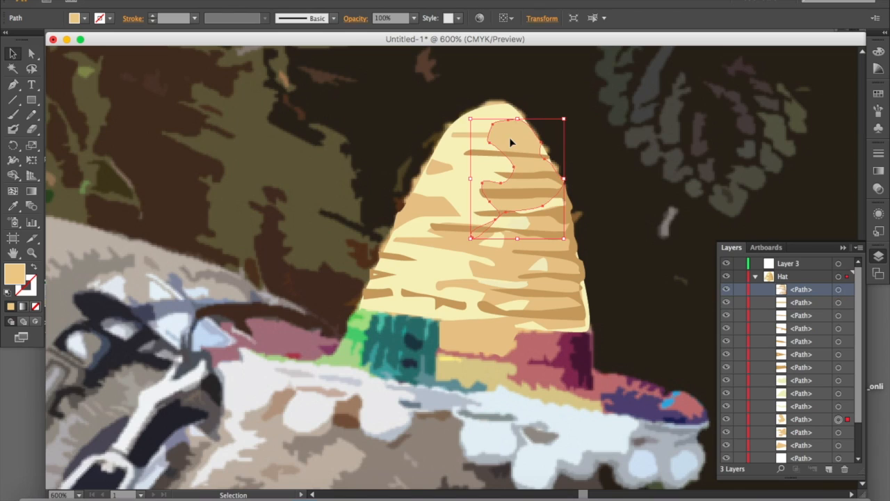
{"action": "left_click", "coordinate": [480, 138]}
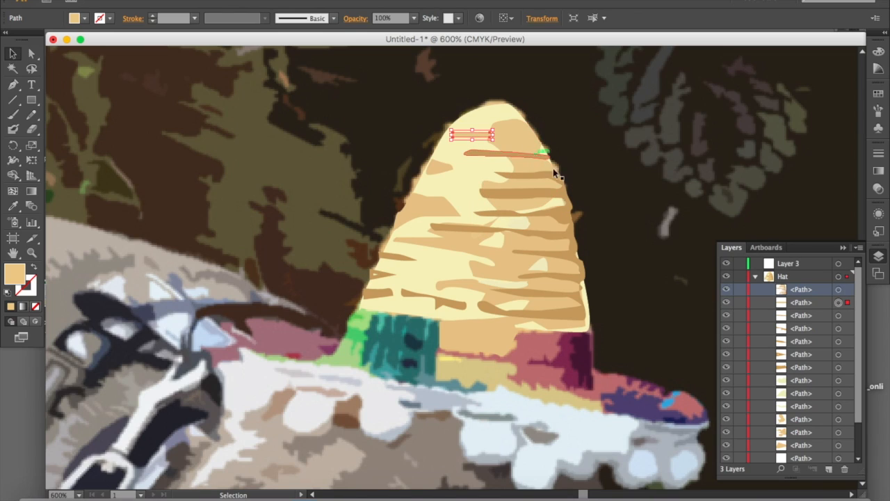
{"action": "left_click_drag", "start_coordinate": [810, 304], "coordinate": [816, 373]}
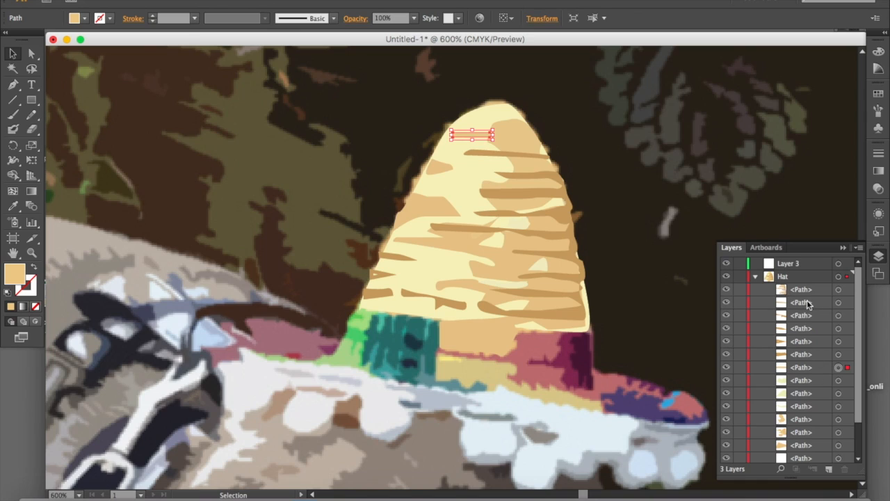
Check the tan upper-right patch's stacking position, compare the crown with and without its light yellow base, and collapse the Hat layer
{"action": "left_click", "coordinate": [524, 165]}
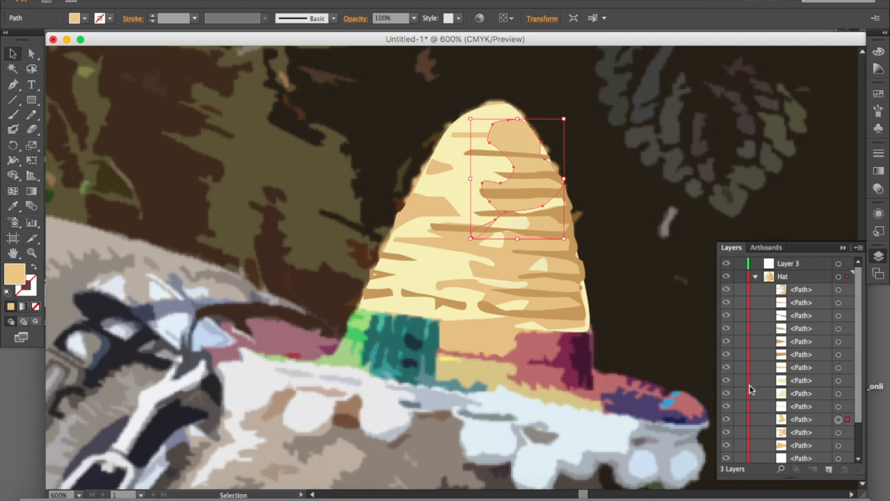
{"action": "scroll", "coordinate": [762, 393], "scroll_direction": "down", "scroll_amount": 3}
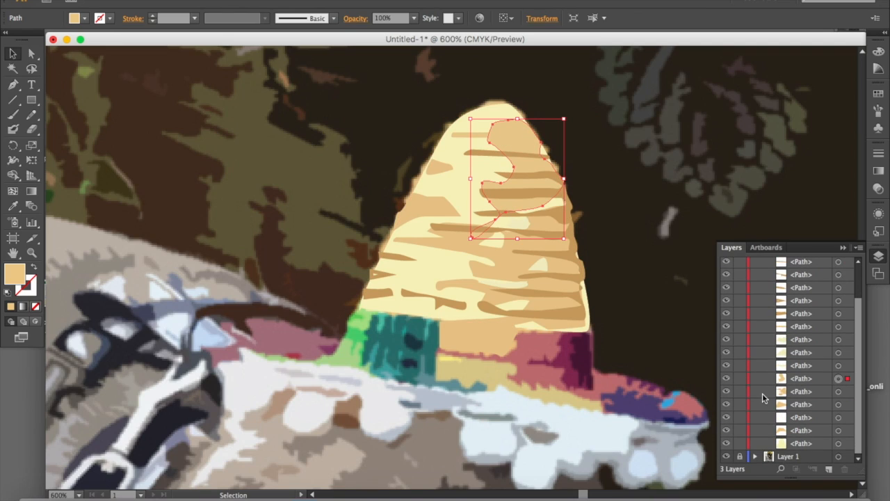
{"action": "left_click", "coordinate": [726, 443]}
{"action": "left_click", "coordinate": [726, 444]}
{"action": "left_click", "coordinate": [726, 443]}
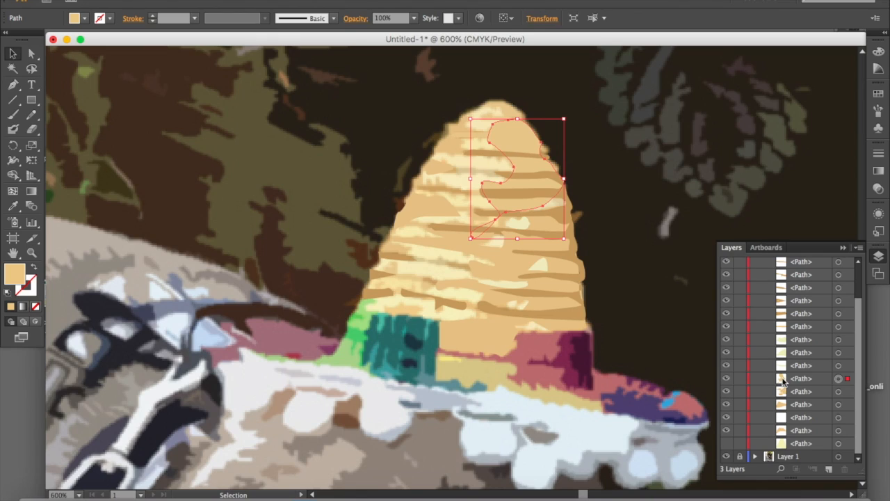
{"action": "scroll", "coordinate": [783, 380], "scroll_direction": "up", "scroll_amount": 3}
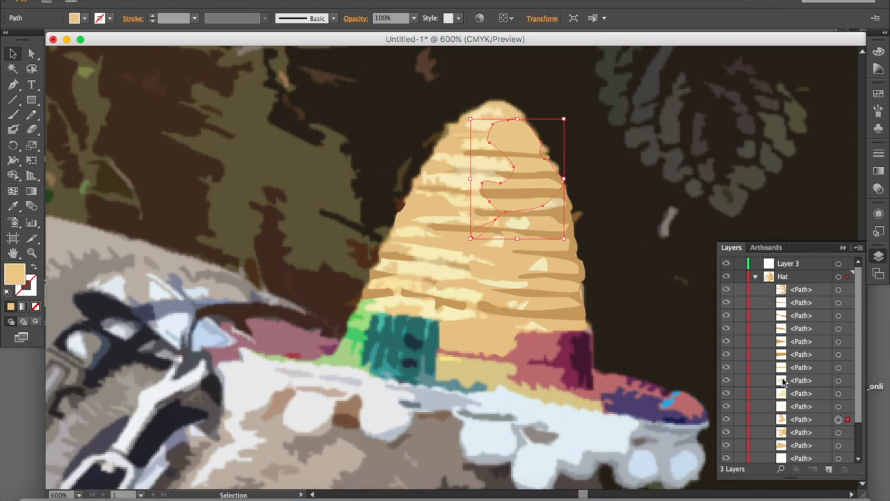
{"action": "left_click", "coordinate": [756, 277]}
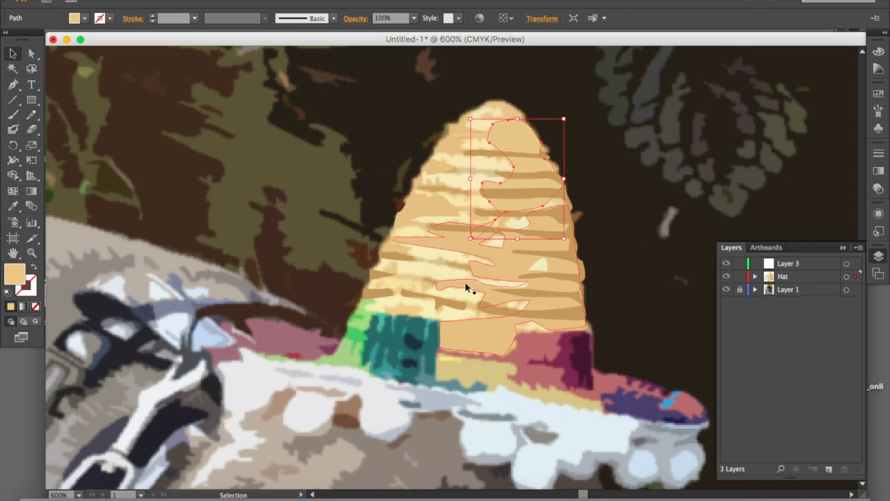
Select several tan patches of the crown in turn and locate the left-hand patch's path in the Hat layer
{"action": "left_click", "coordinate": [496, 268]}
{"action": "left_click", "coordinate": [432, 172]}
{"action": "left_click", "coordinate": [414, 212]}
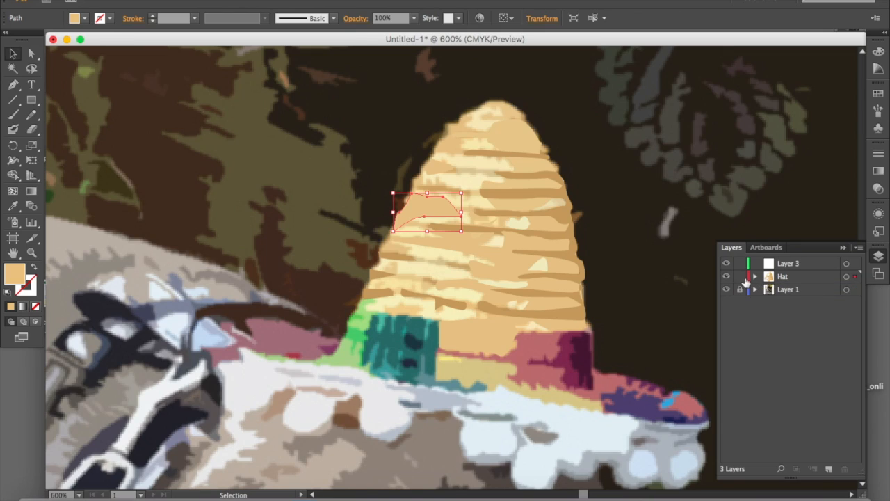
{"action": "left_click", "coordinate": [756, 279]}
{"action": "scroll", "coordinate": [793, 348], "scroll_direction": "down", "scroll_amount": 5}
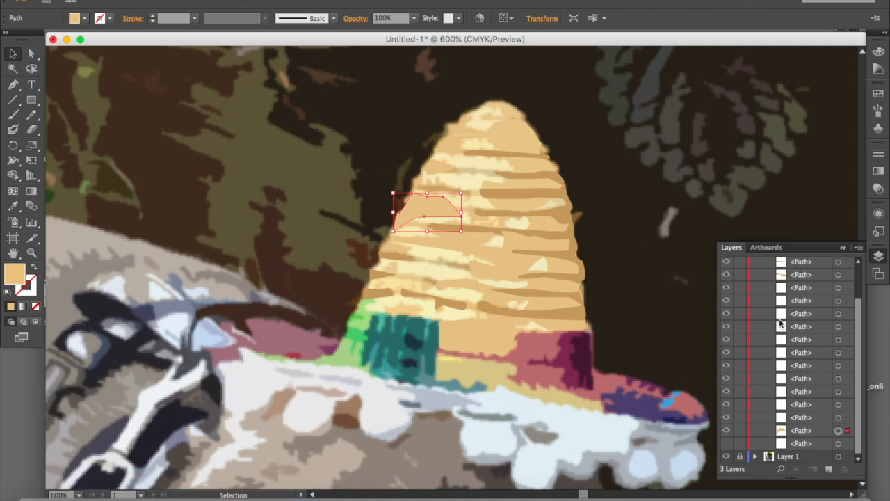
{"action": "left_click", "coordinate": [812, 430]}
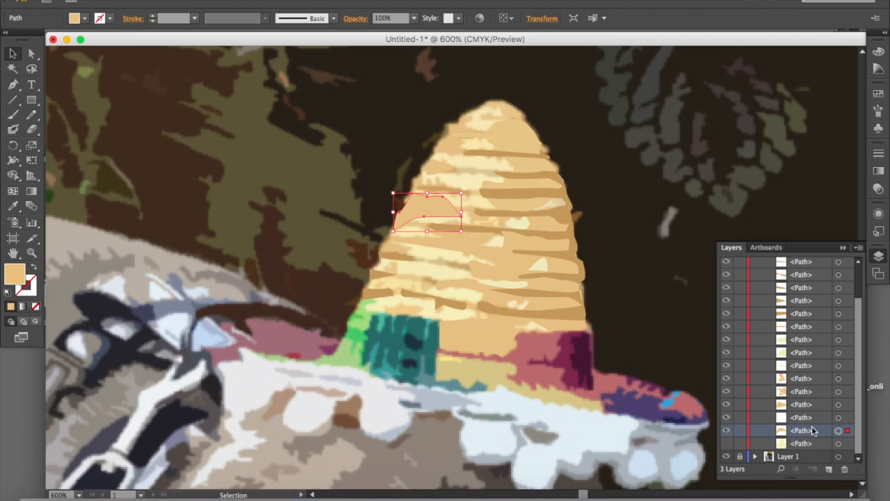
Make the crown's light yellow base shape at the bottom of the Hat layer visible
{"action": "left_click", "coordinate": [727, 443]}
{"action": "left_click", "coordinate": [726, 443]}
{"action": "left_click", "coordinate": [727, 443]}
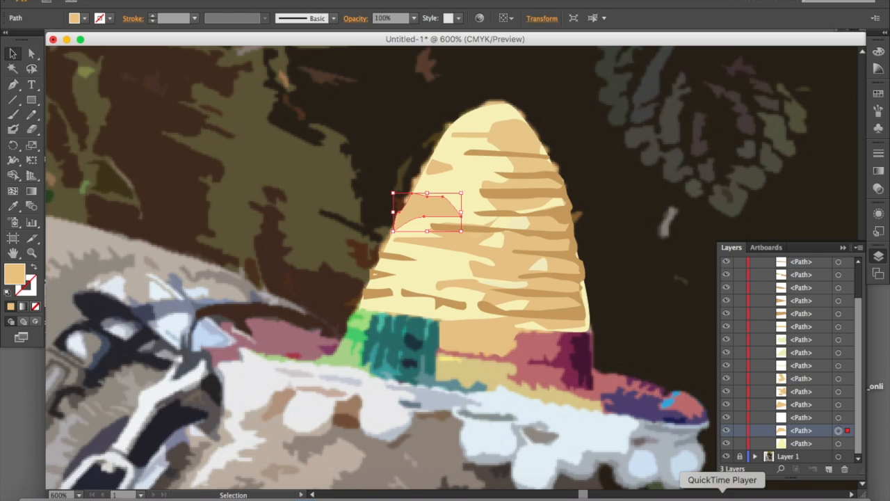
{"action": "left_click", "coordinate": [722, 499]}
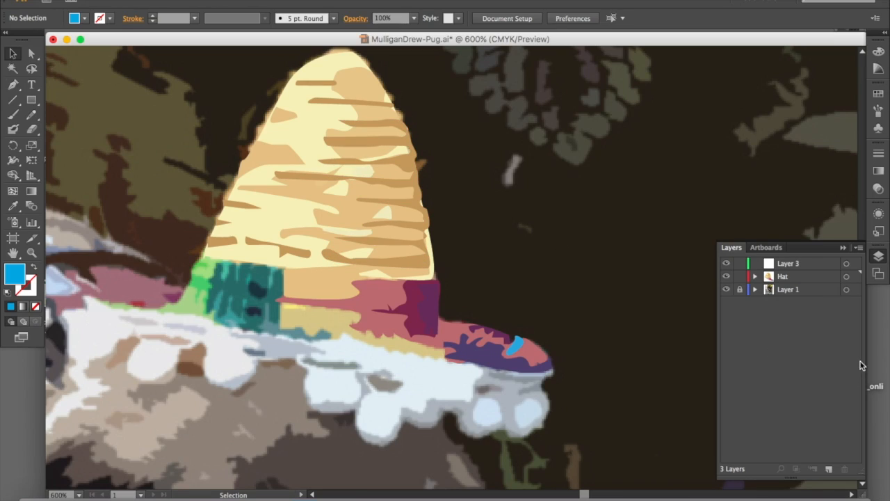
Hide Layer 1 and move the large tan shape's lower-right anchor point farther under the pink brim shape using Direct Selection
{"action": "left_click", "coordinate": [726, 291]}
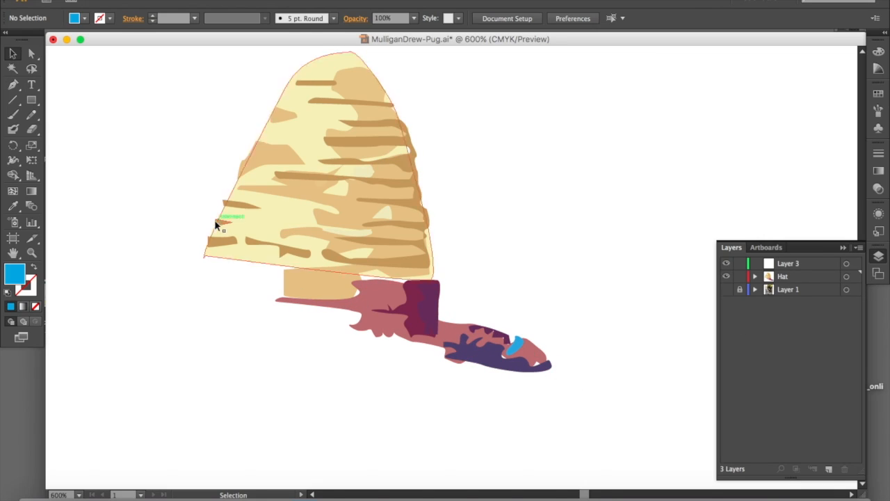
{"action": "left_click", "coordinate": [32, 54]}
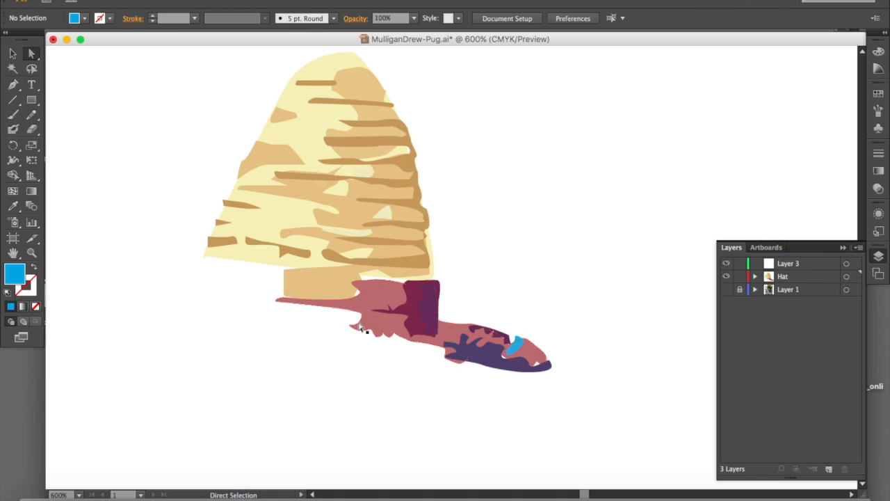
{"action": "left_click", "coordinate": [339, 290]}
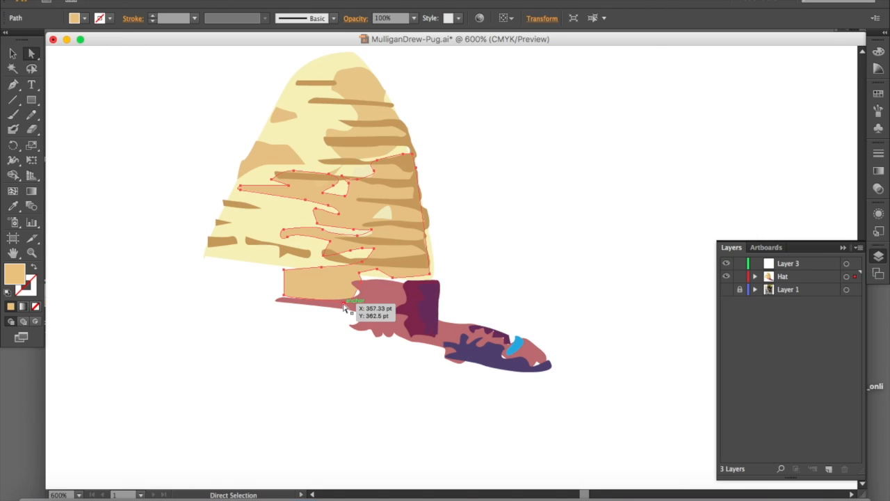
{"action": "left_click", "coordinate": [343, 307]}
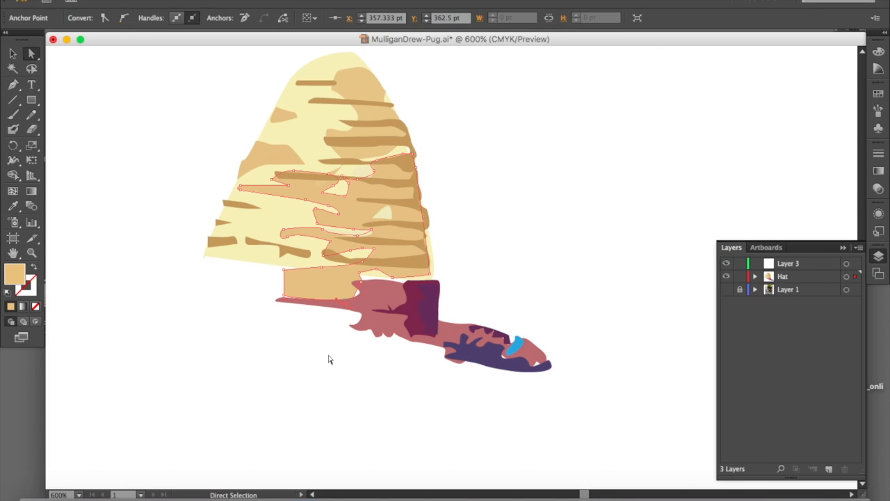
{"action": "left_click", "coordinate": [343, 307]}
{"action": "left_click_drag", "start_coordinate": [343, 307], "coordinate": [360, 304]}
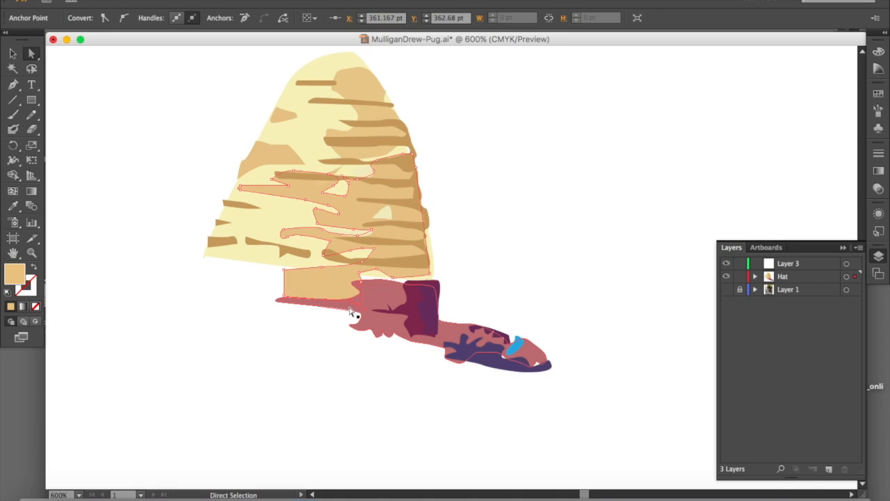
Nudge the large tan shape's lower-left anchor point down onto the narrow pink strip and deselect the shape
{"action": "left_click", "coordinate": [306, 297]}
{"action": "left_click", "coordinate": [283, 296]}
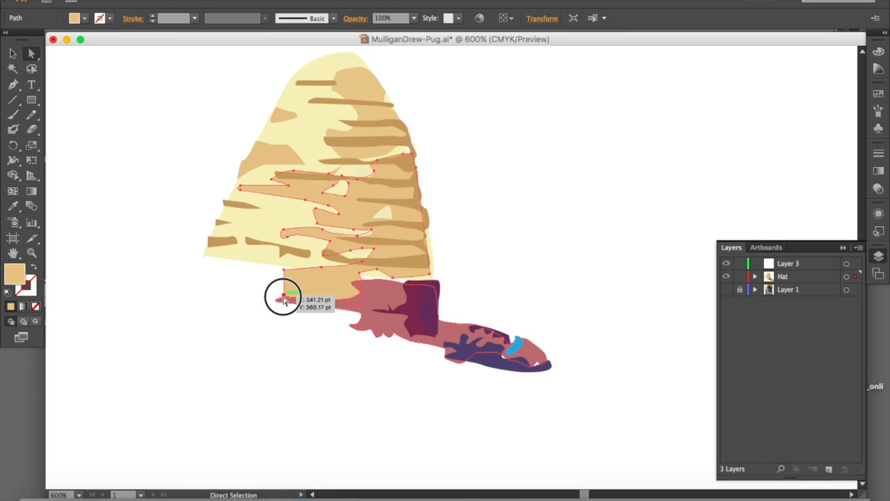
{"action": "left_click", "coordinate": [283, 296]}
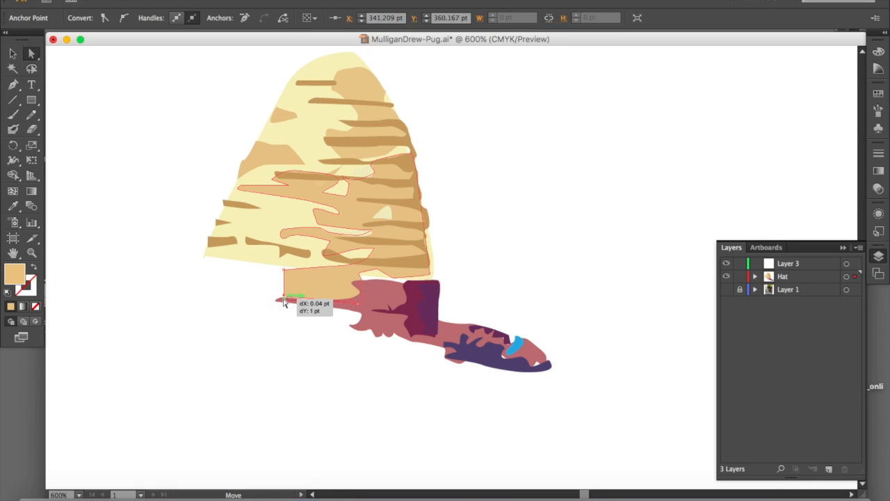
{"action": "left_click", "coordinate": [283, 314]}
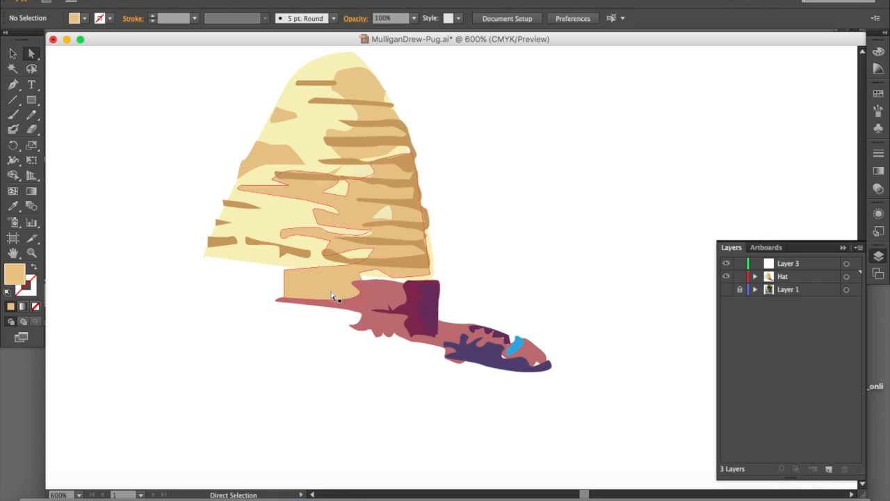
Pull the light yellow base's lower-right anchor point down so the base extends beneath the pink and maroon band
{"action": "left_click", "coordinate": [377, 279]}
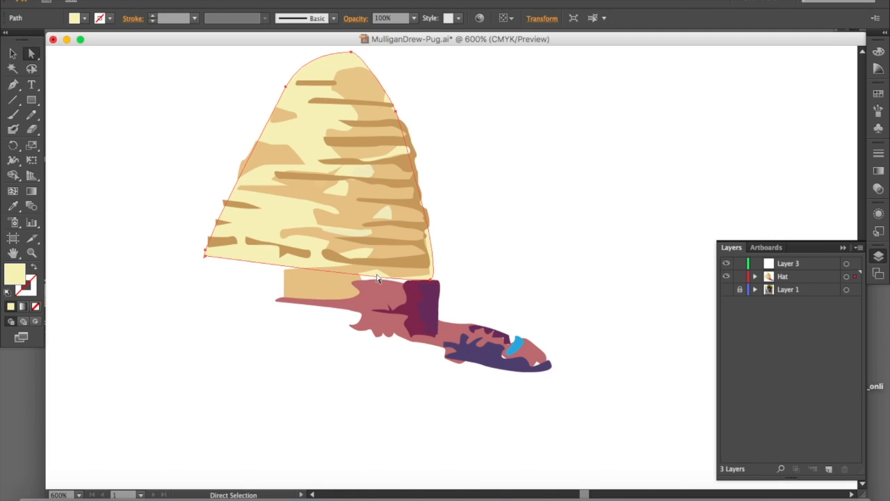
{"action": "left_click", "coordinate": [432, 281]}
{"action": "left_click_drag", "start_coordinate": [431, 283], "coordinate": [437, 292]}
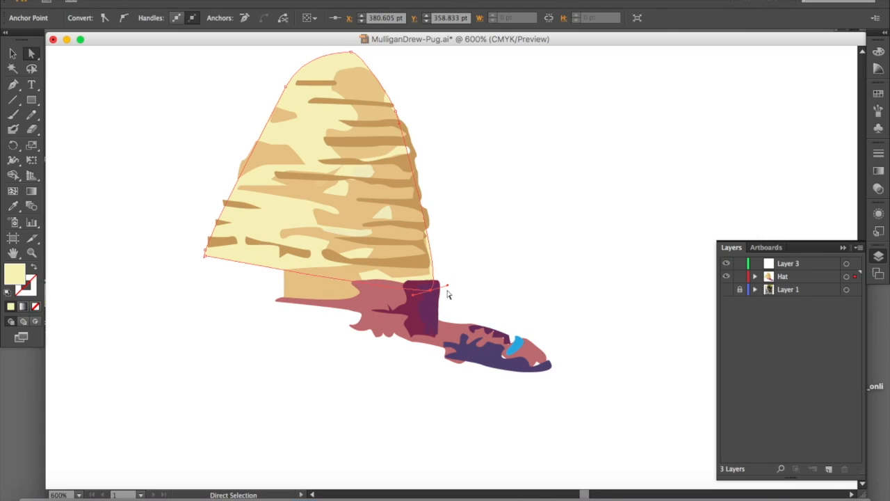
{"action": "left_click", "coordinate": [329, 367]}
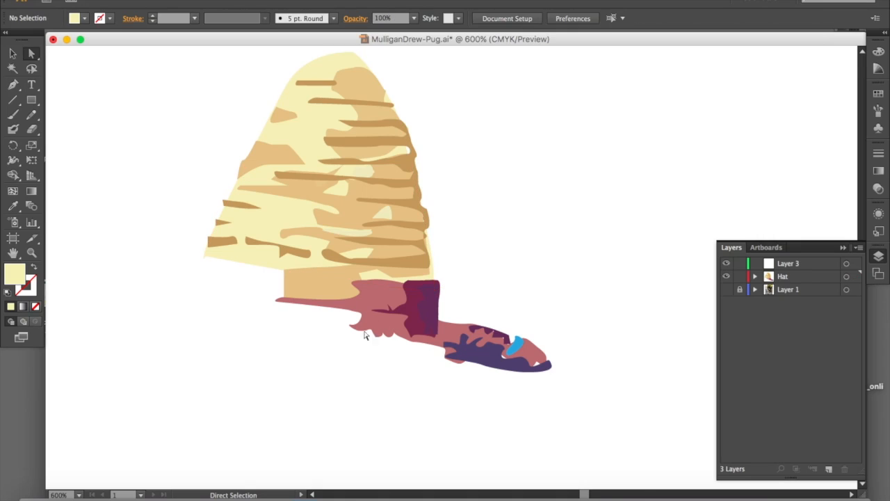
Reshape the lower-right end of the brown stripes' path so it reaches the crown's right edge
{"action": "left_click", "coordinate": [426, 269]}
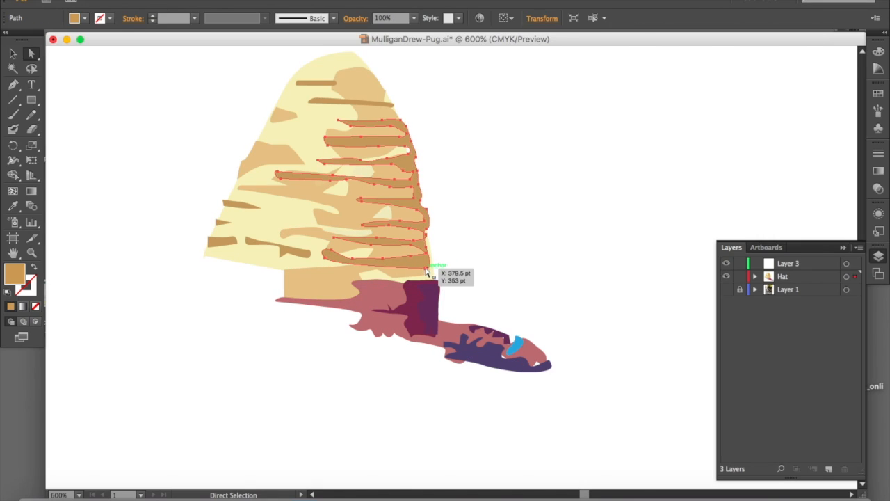
{"action": "left_click", "coordinate": [426, 269]}
{"action": "left_click_drag", "start_coordinate": [426, 270], "coordinate": [431, 239]}
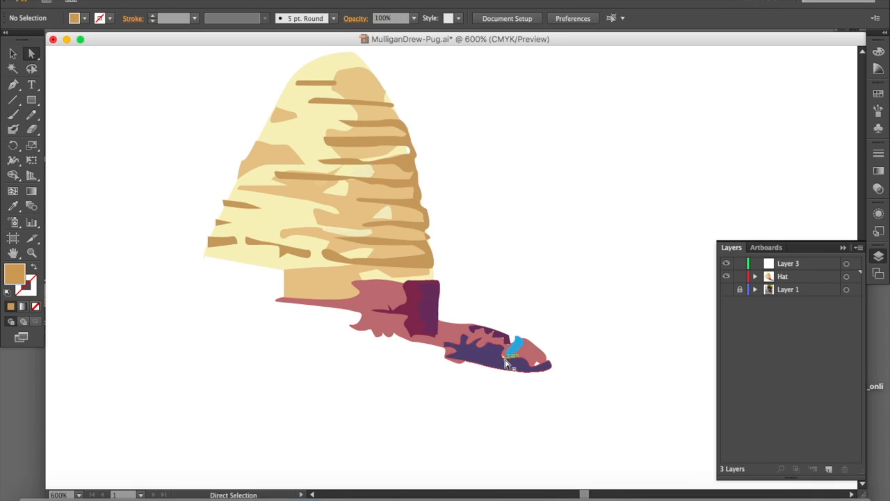
Adjust anchor points on the brim's tip to close the two white gaps between the pink and dark purple shapes
{"action": "left_click", "coordinate": [508, 365]}
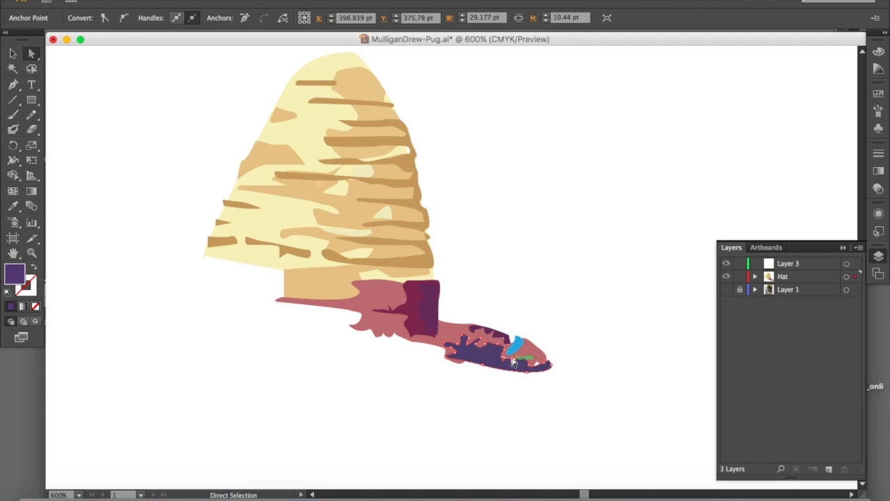
{"action": "key", "text": "super+equal"}
{"action": "key", "text": "super+equal"}
{"action": "key", "text": "super+equal"}
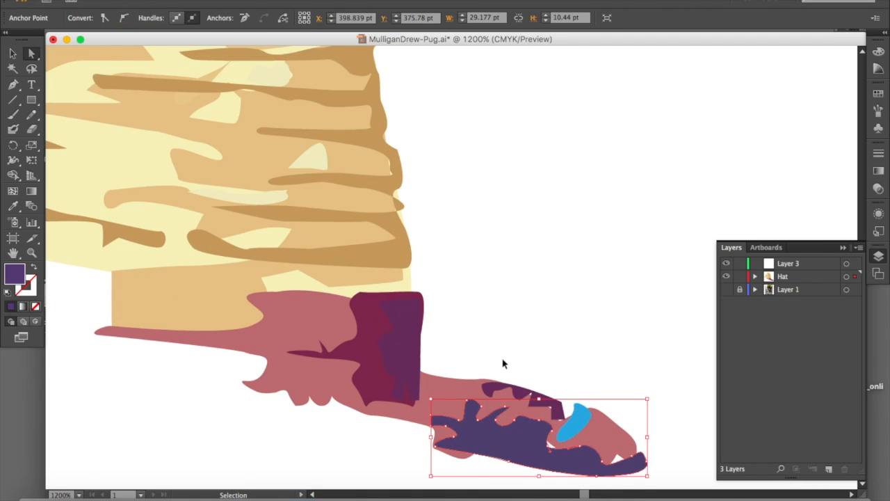
{"action": "left_click_drag", "start_coordinate": [547, 438], "coordinate": [427, 265]}
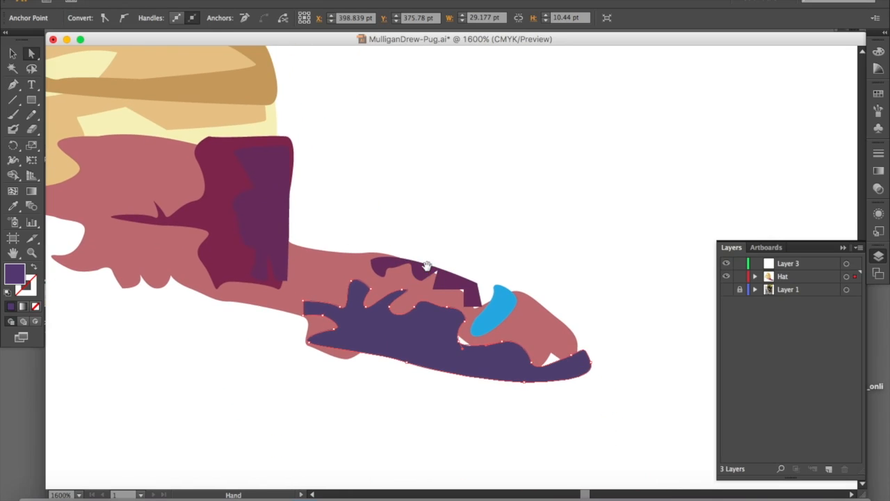
{"action": "left_click", "coordinate": [458, 341]}
{"action": "left_click_drag", "start_coordinate": [458, 341], "coordinate": [464, 340]}
{"action": "left_click", "coordinate": [471, 358]}
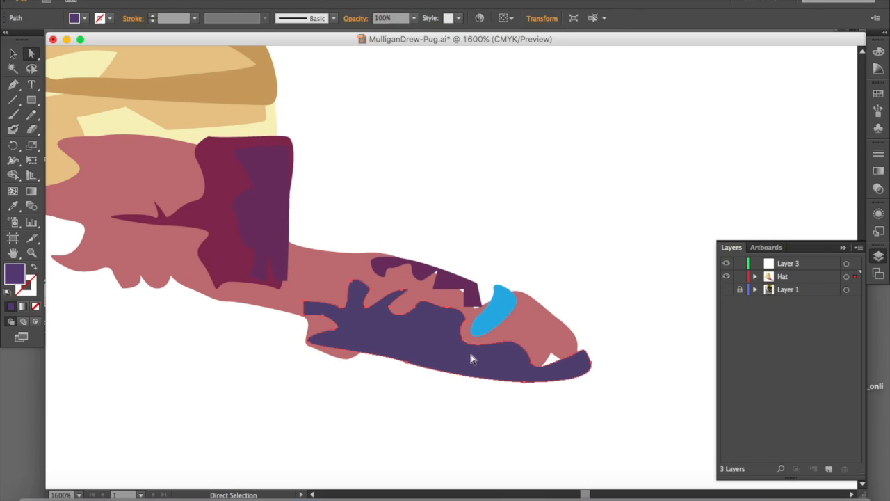
{"action": "left_click", "coordinate": [550, 353]}
{"action": "left_click_drag", "start_coordinate": [552, 357], "coordinate": [556, 371]}
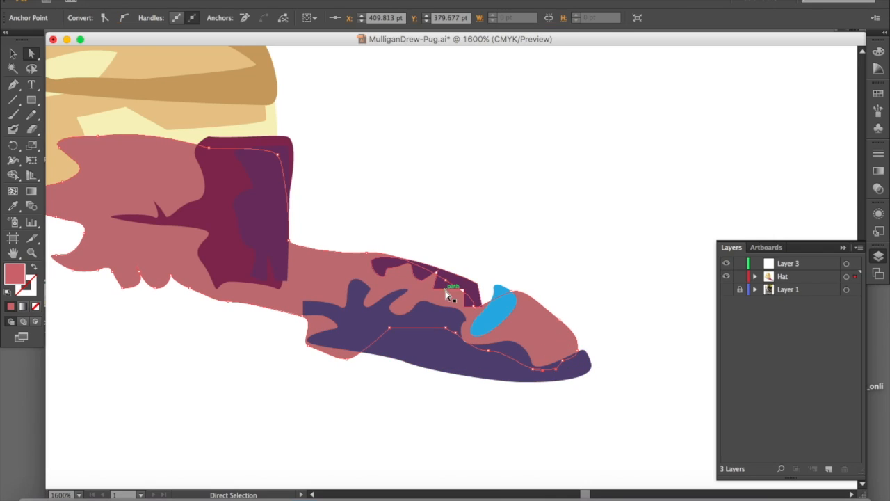
Reshape the lower edge of the small maroon patch on the brim to close the gap beside the blue spot
{"action": "left_click_drag", "start_coordinate": [459, 289], "coordinate": [435, 280]}
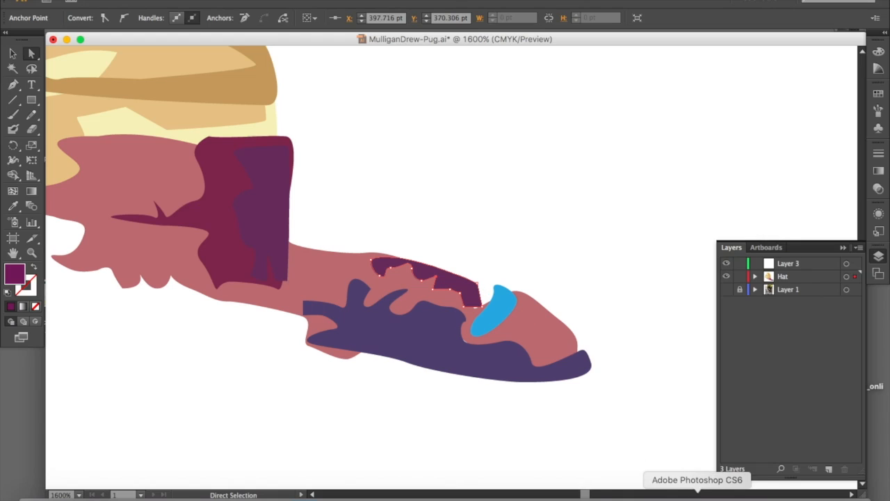
{"action": "left_click", "coordinate": [721, 499]}
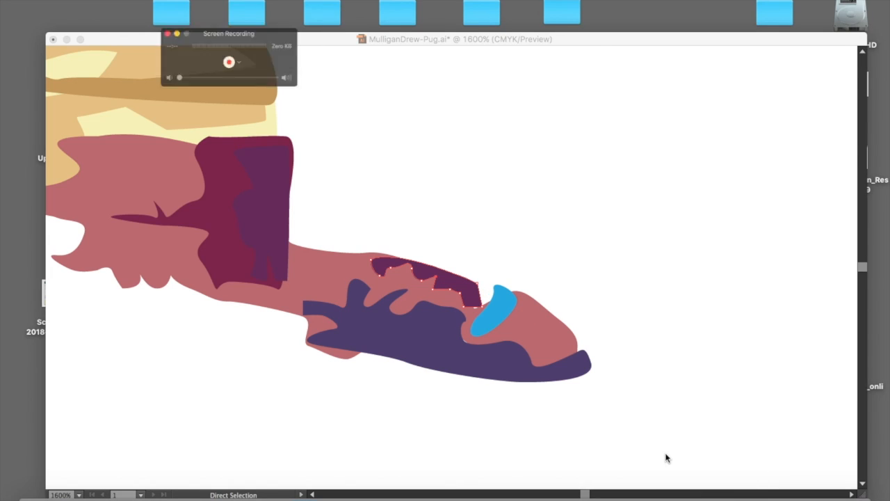